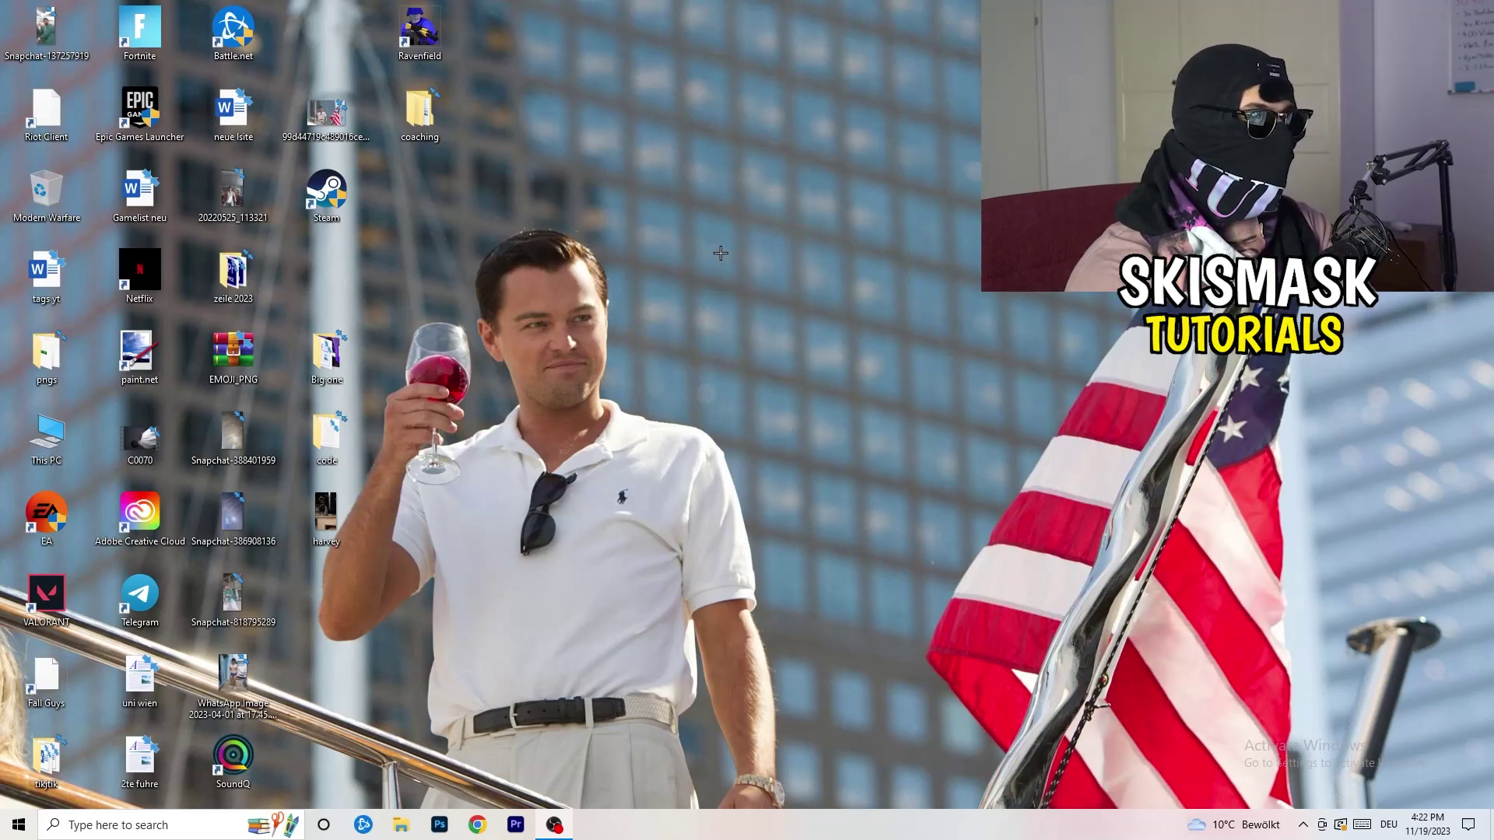
Step: Open Task Manager maximized, sort processes by GPU, and view the Ethernet performance graph
{"action": "left_click_drag", "start_coordinate": [750, 834], "coordinate": [745, 791]}
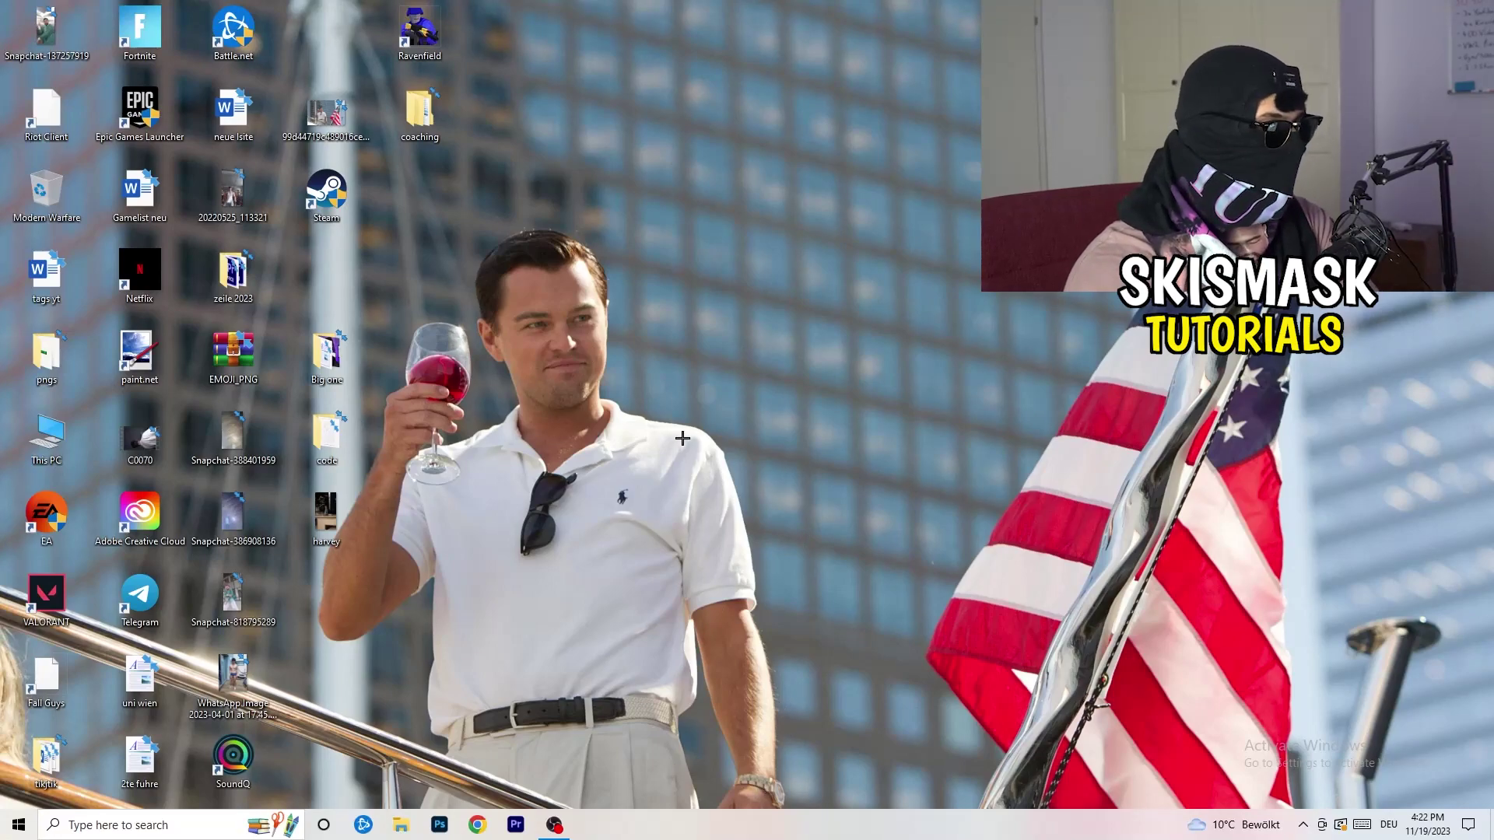
{"action": "right_click", "coordinate": [719, 835]}
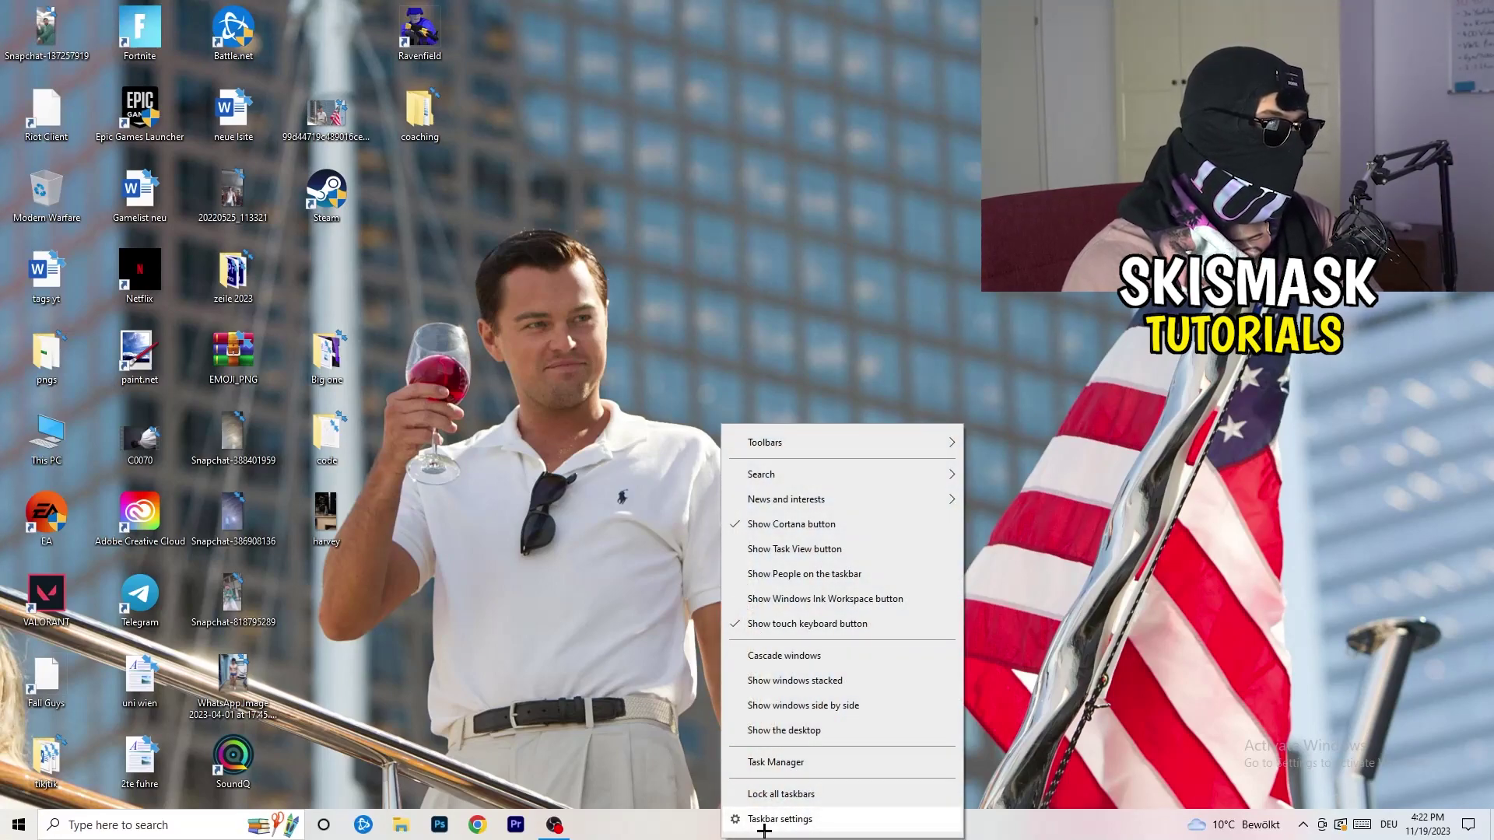
{"action": "left_click", "coordinate": [776, 764]}
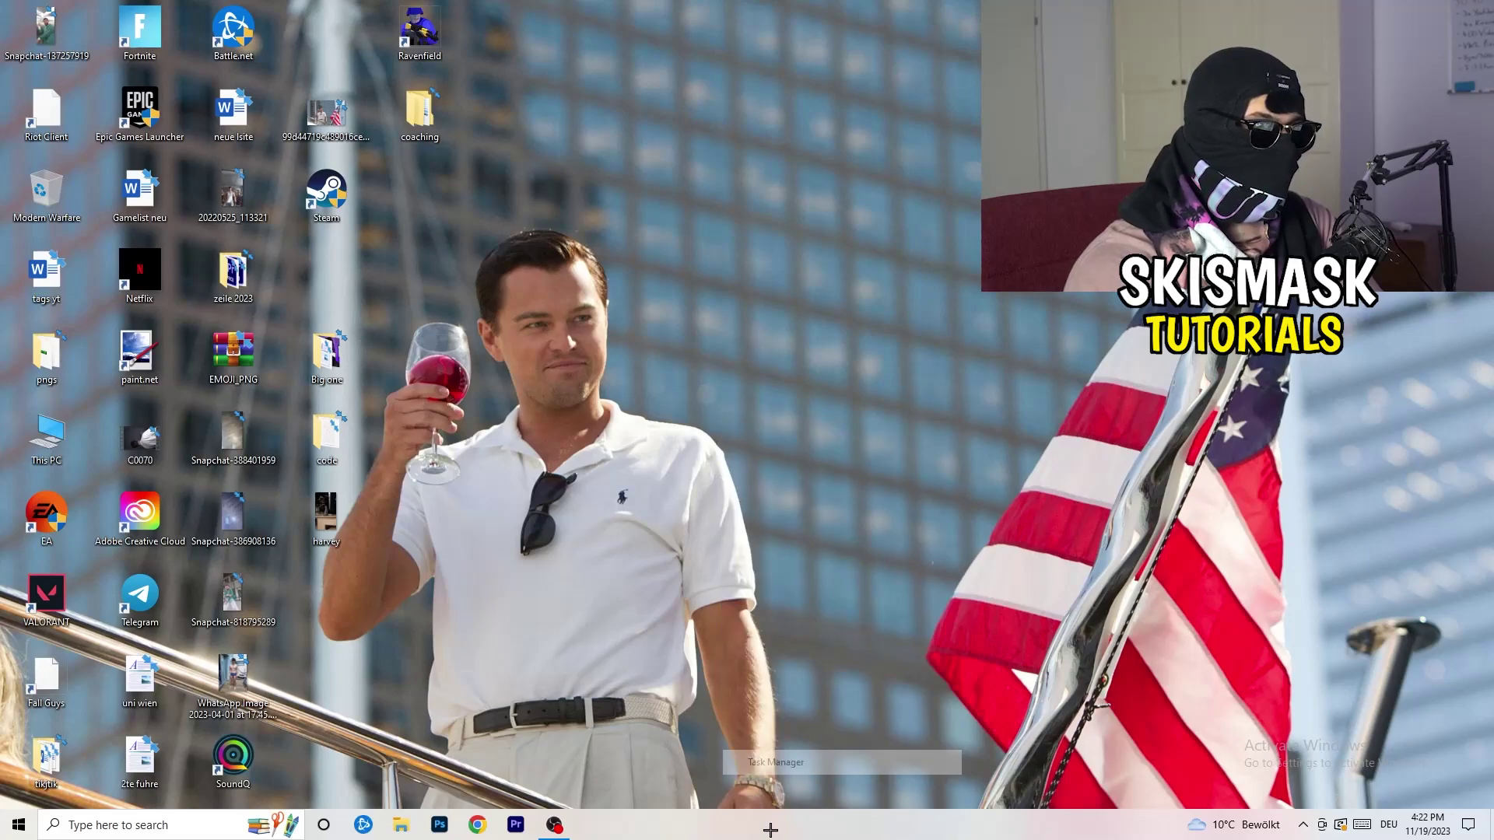
{"action": "left_click", "coordinate": [879, 109]}
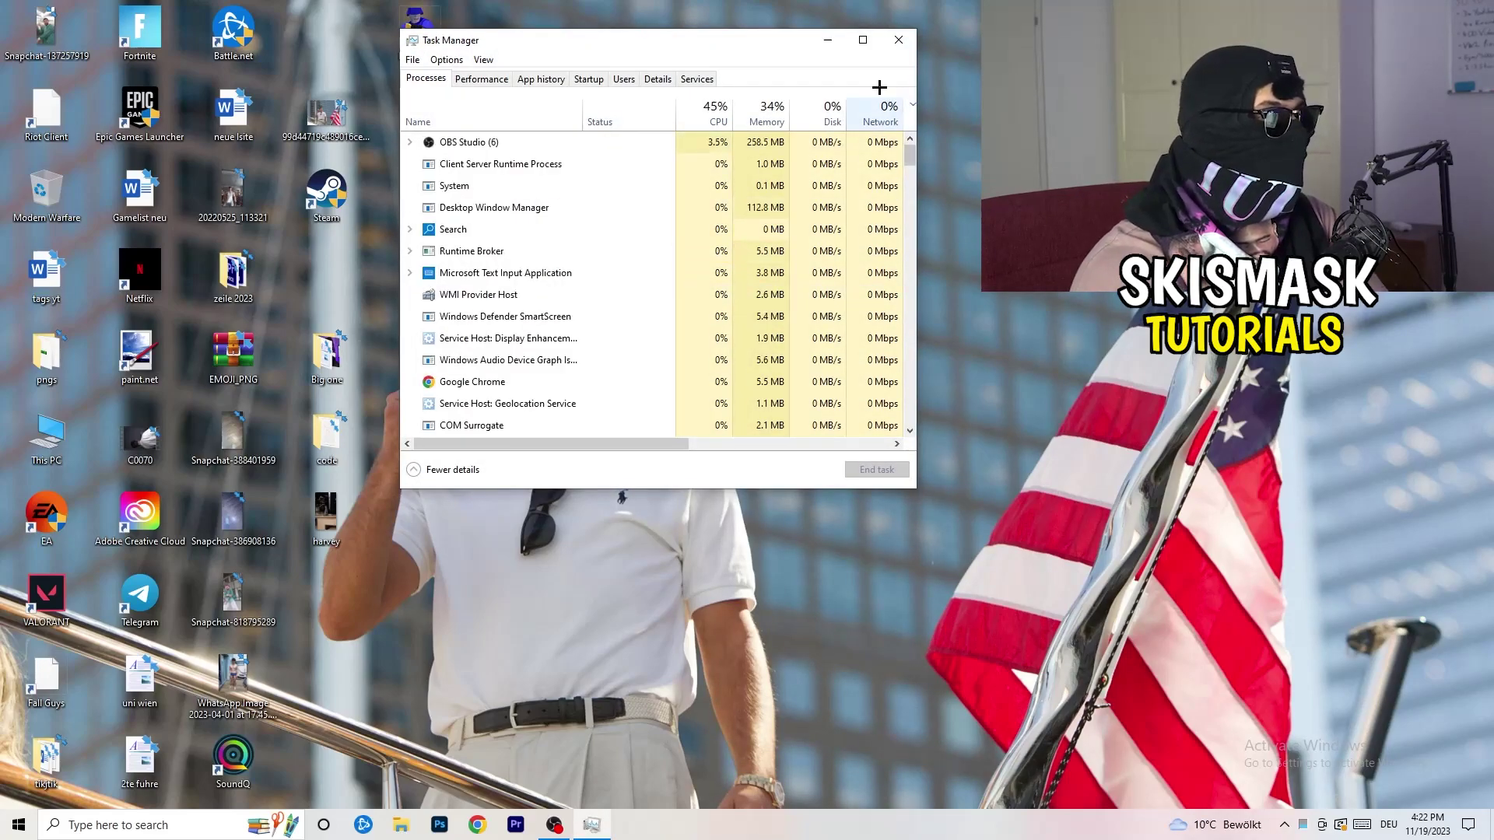
{"action": "left_click", "coordinate": [863, 36]}
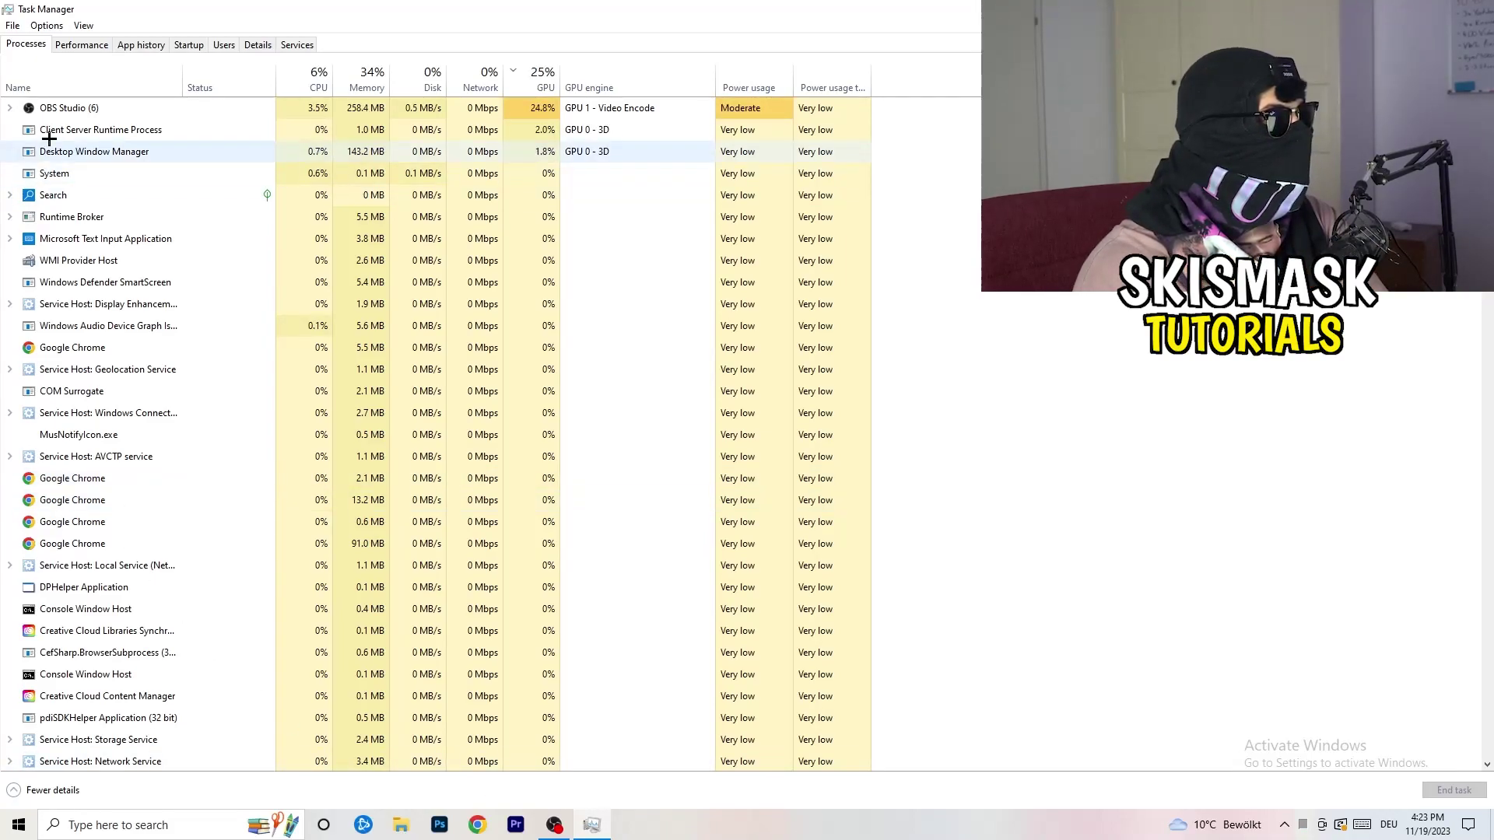
{"action": "left_click", "coordinate": [96, 50]}
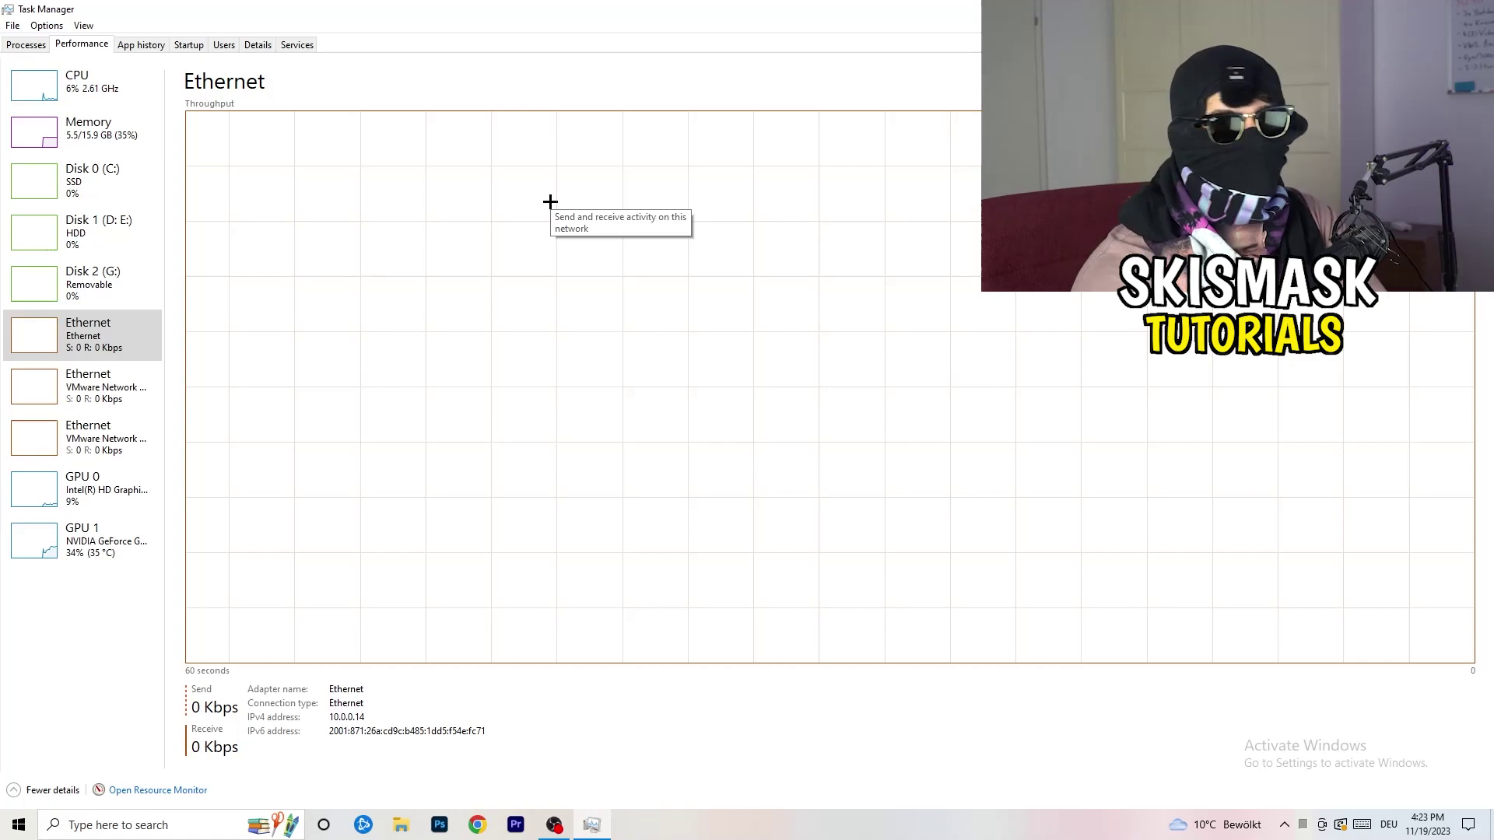
Step: Open Resource Monitor full screen and bring up the End Process menu for conhost.exe
{"action": "left_click", "coordinate": [156, 789]}
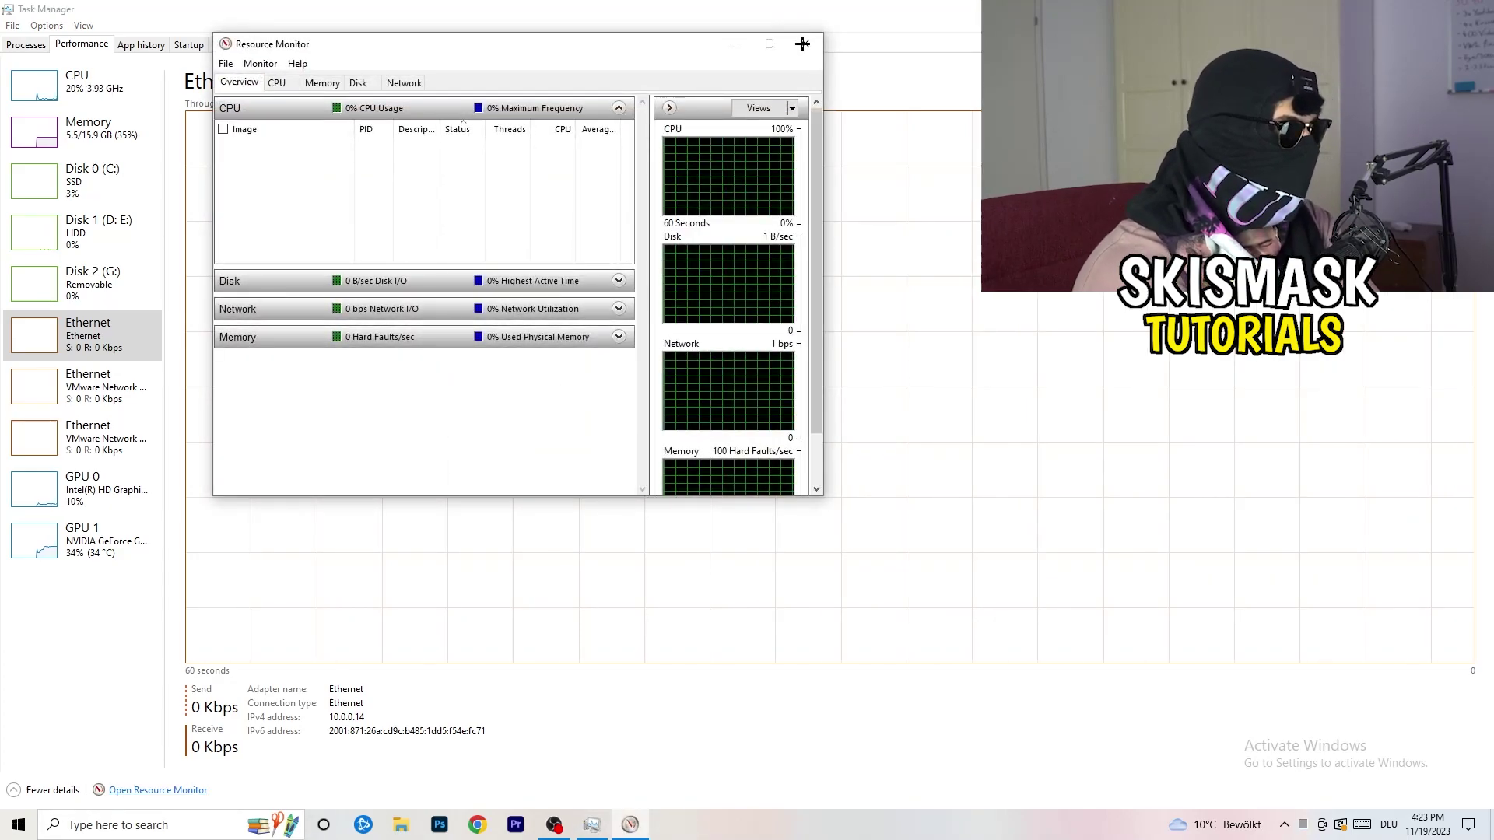
{"action": "left_click", "coordinate": [766, 39]}
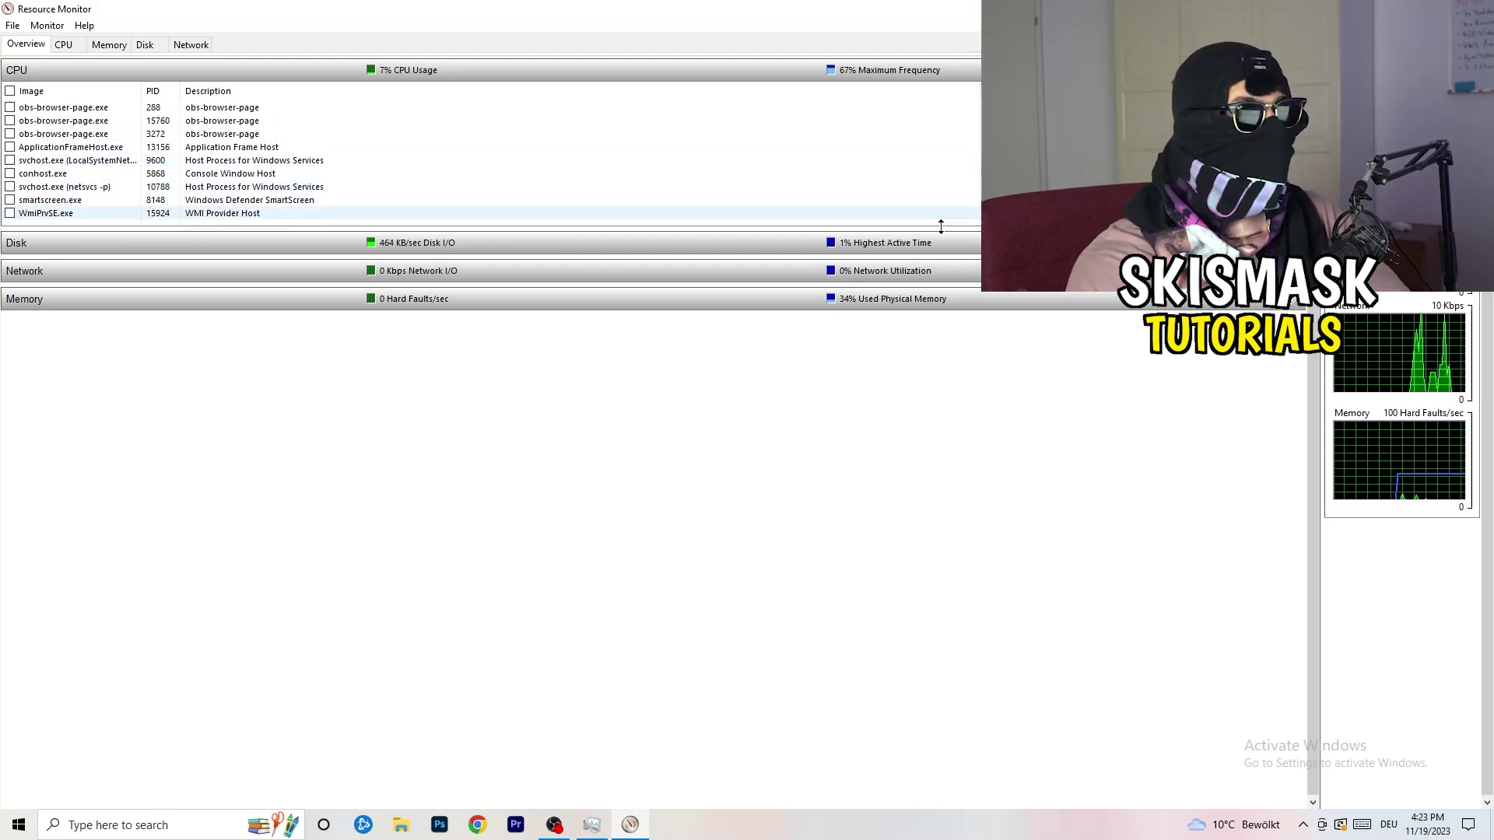
{"action": "right_click", "coordinate": [887, 174]}
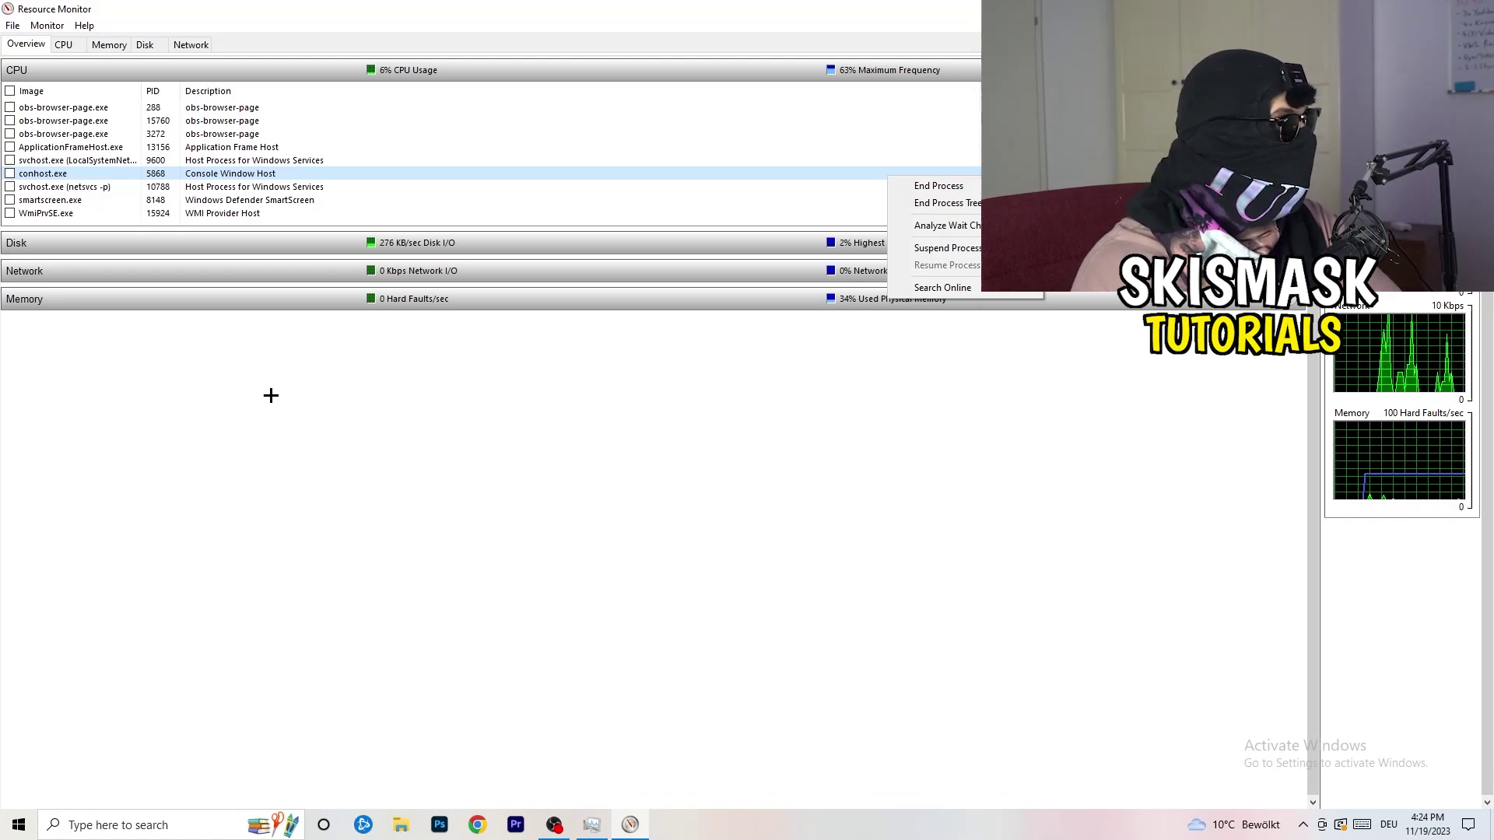
Step: Review process network activity on Resource Monitor's Network tab, then close Resource Monitor
{"action": "left_click", "coordinate": [201, 47]}
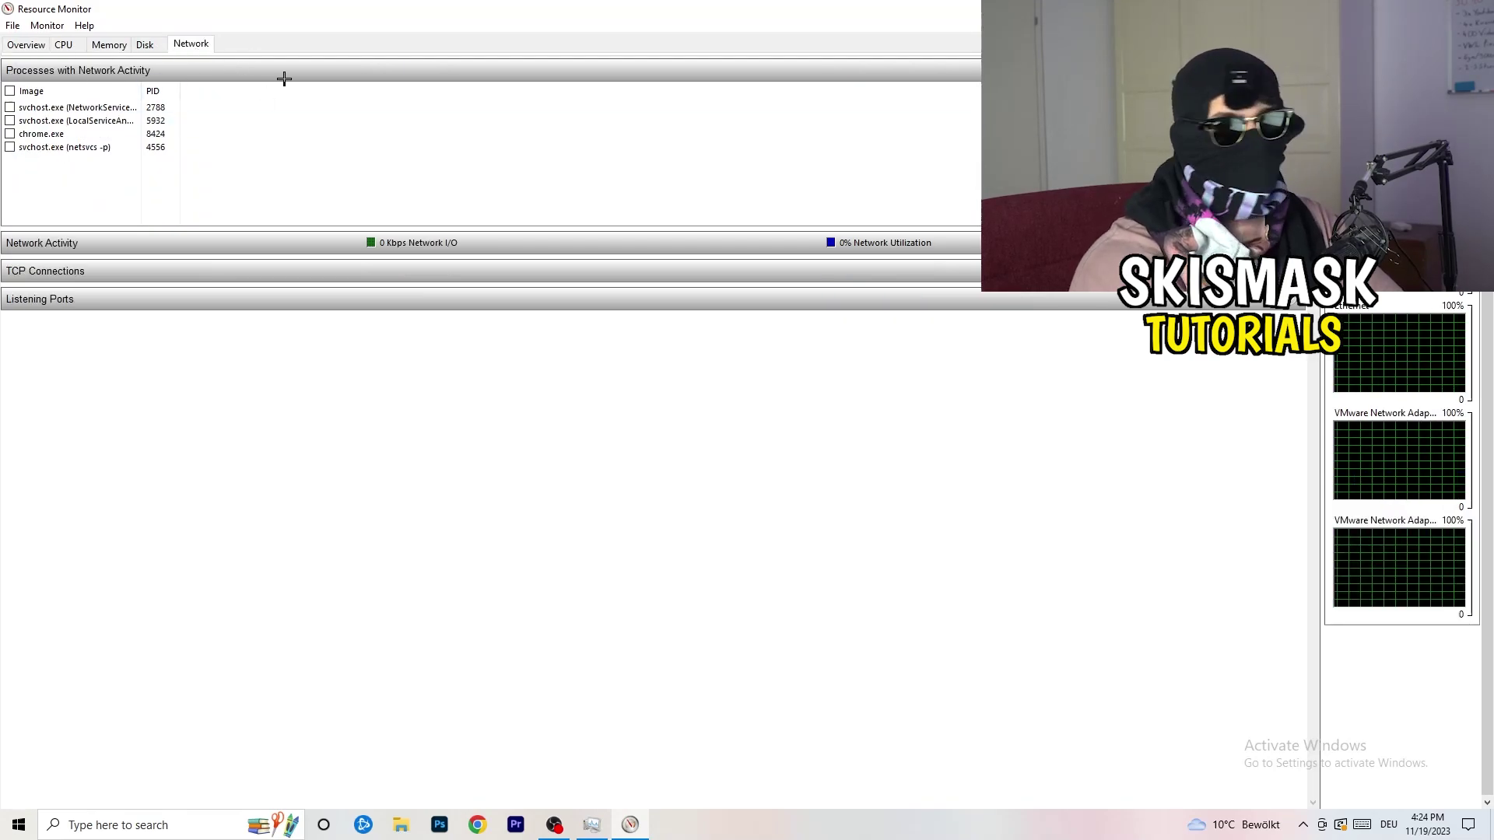
{"action": "left_click", "coordinate": [33, 46]}
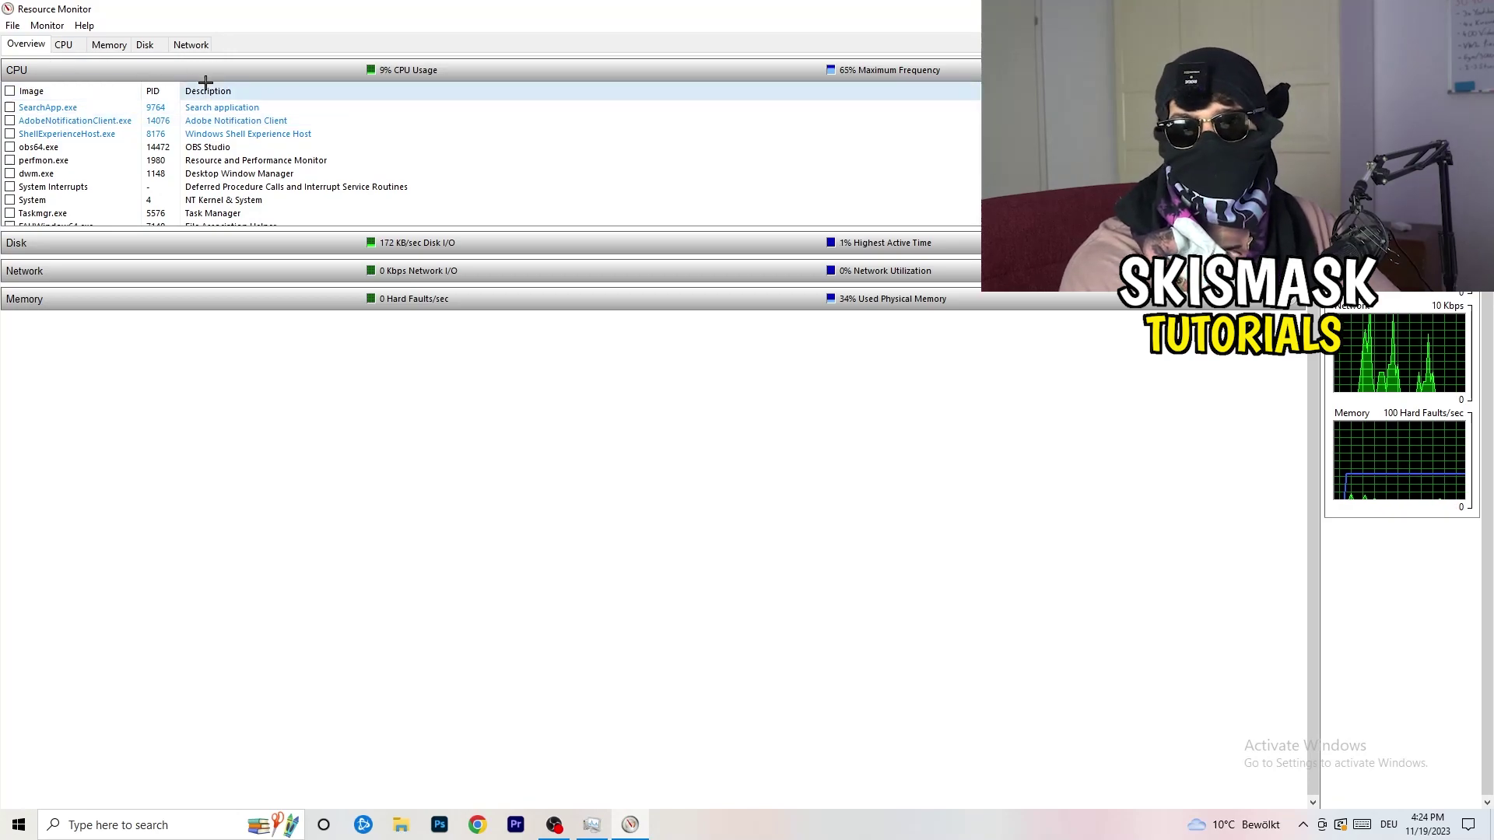
{"action": "left_click", "coordinate": [191, 44]}
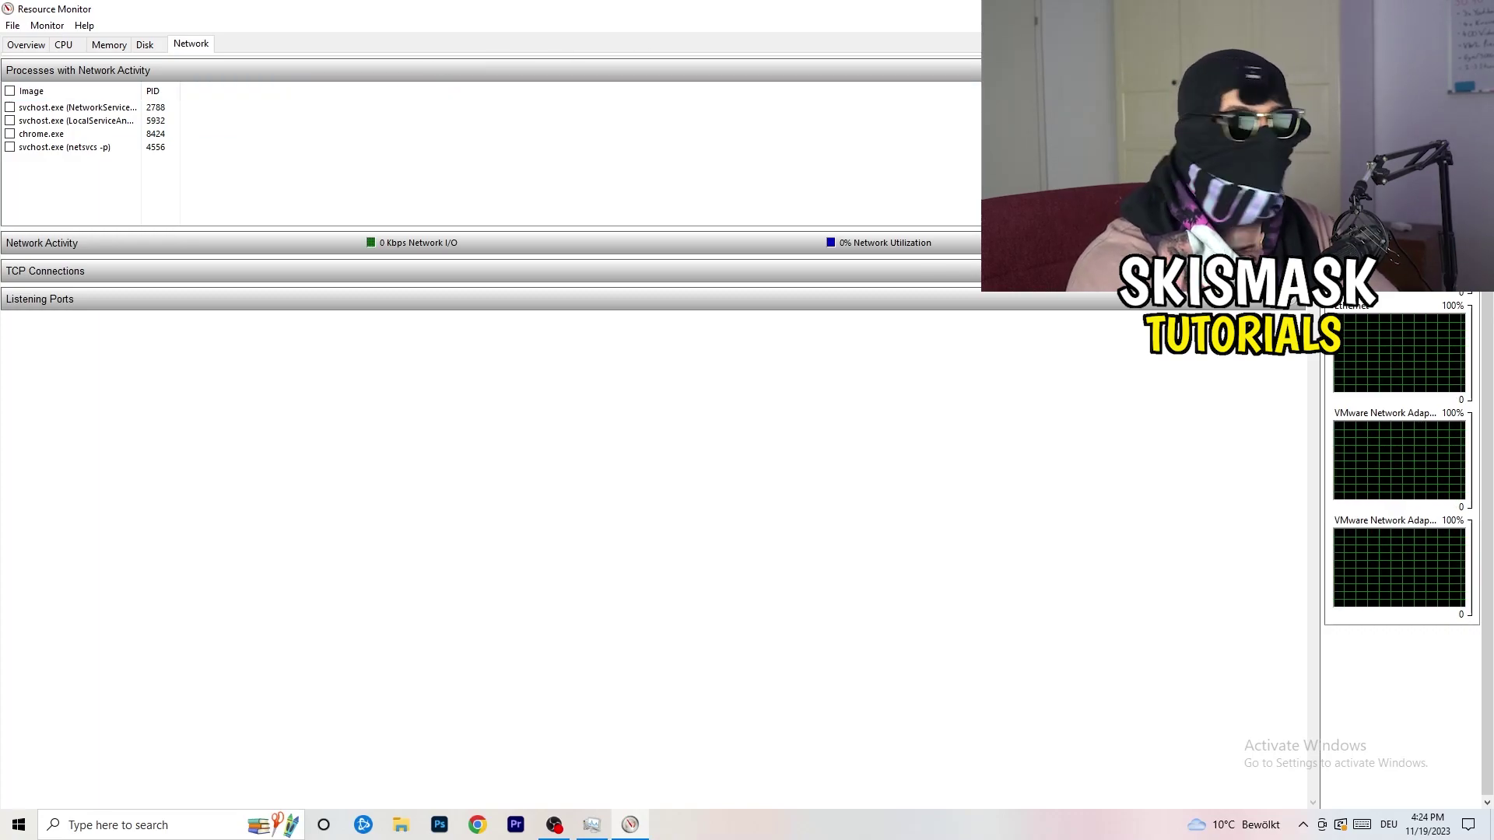
{"action": "key", "text": "alt+F4"}
{"action": "key", "text": "alt+F4"}
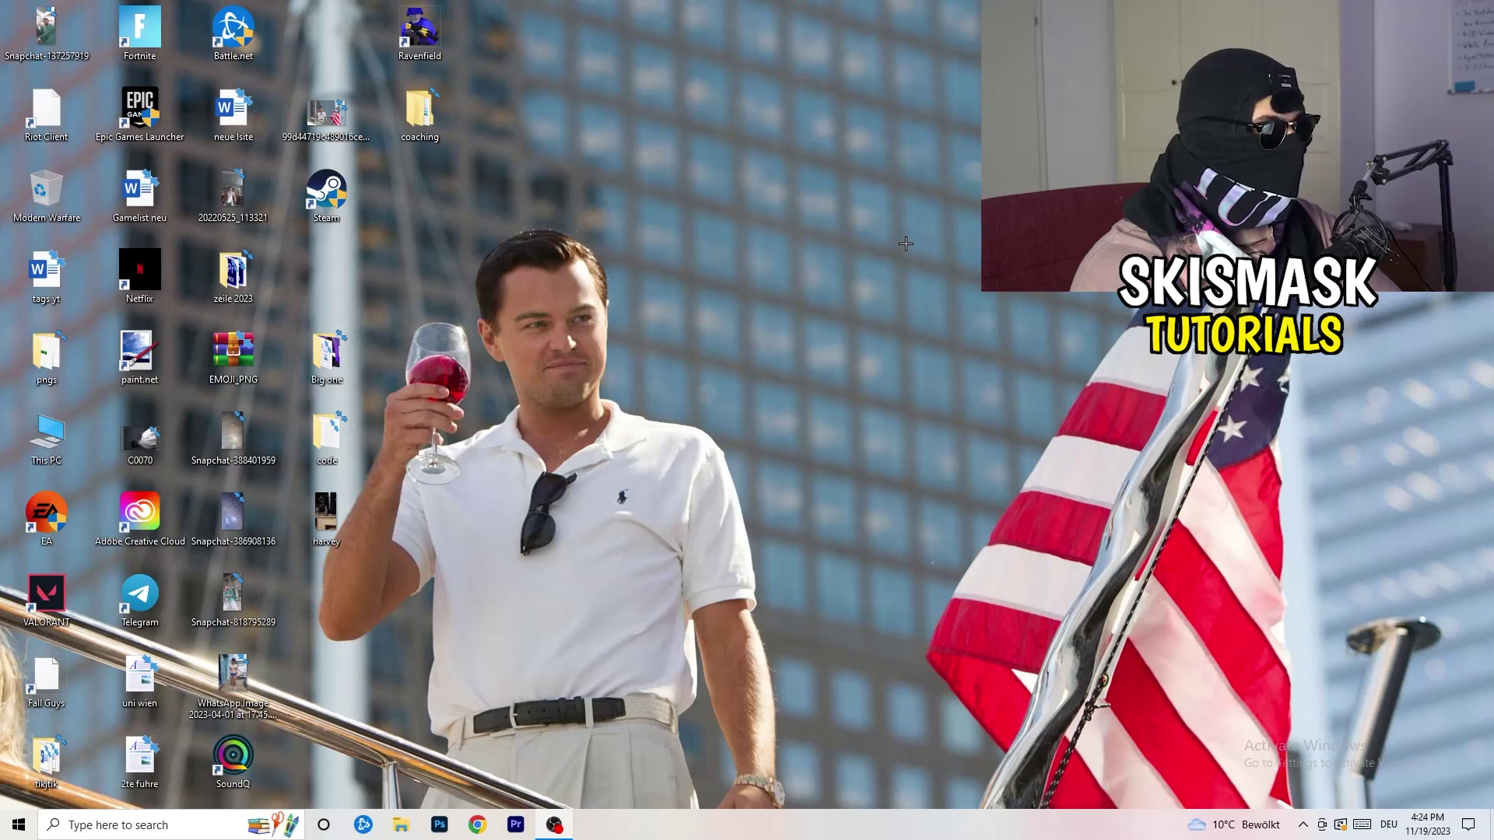
Step: Open Windows Settings from Start and go to the Network & Internet status page
{"action": "key", "text": "super"}
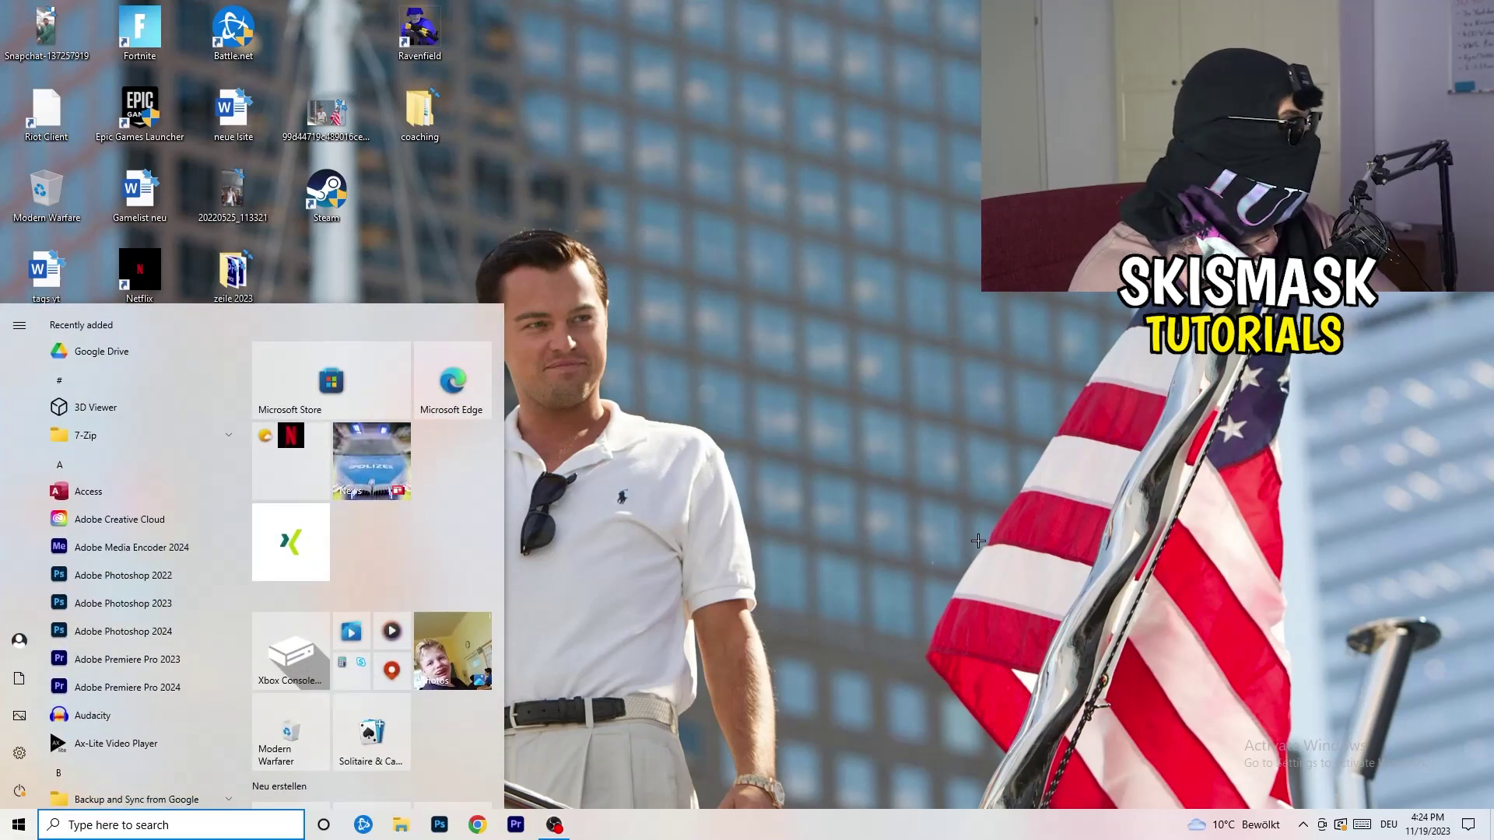
{"action": "left_click", "coordinate": [20, 752]}
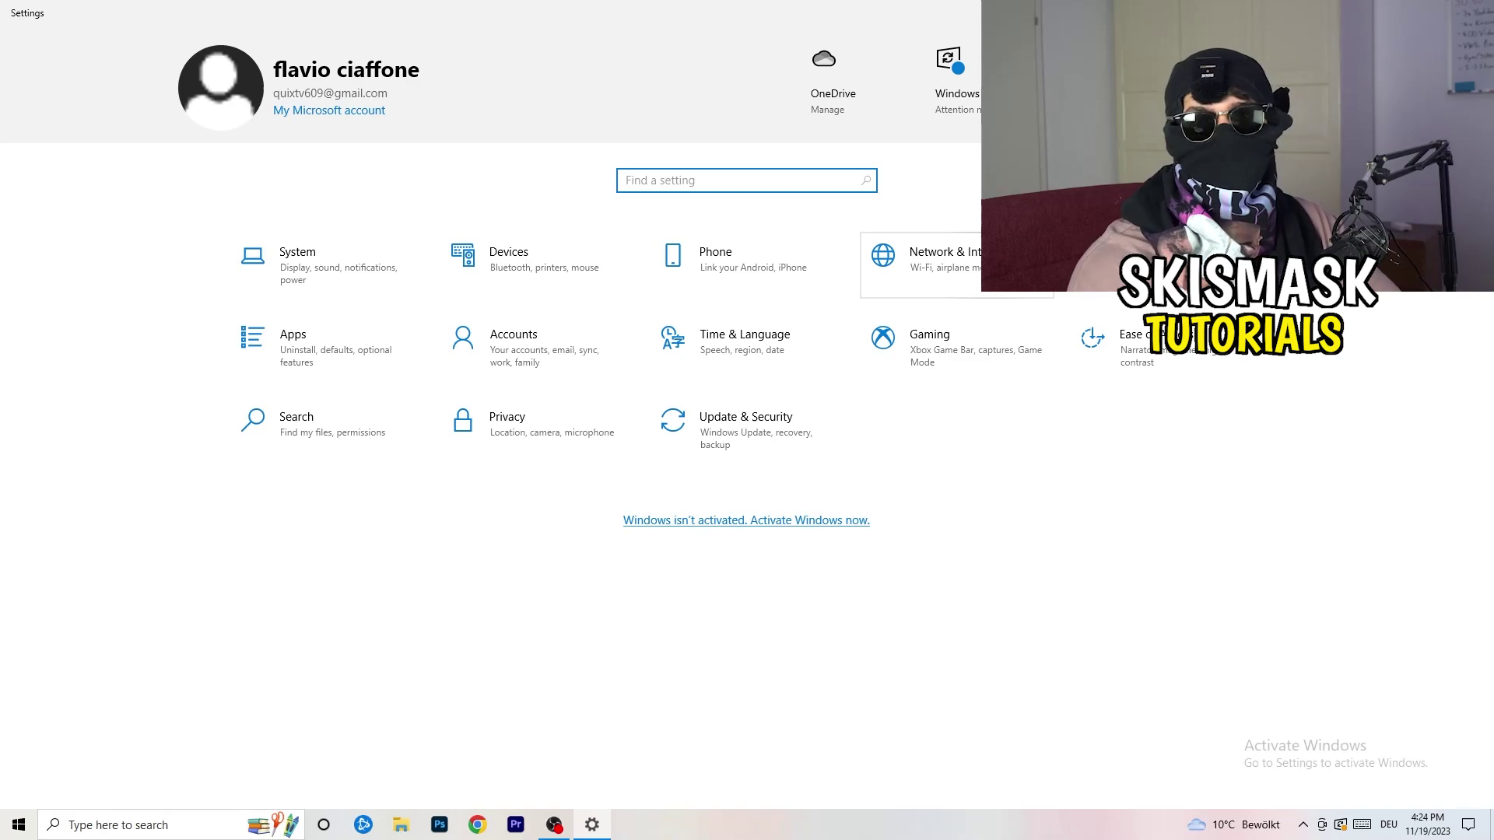
{"action": "left_click", "coordinate": [956, 265]}
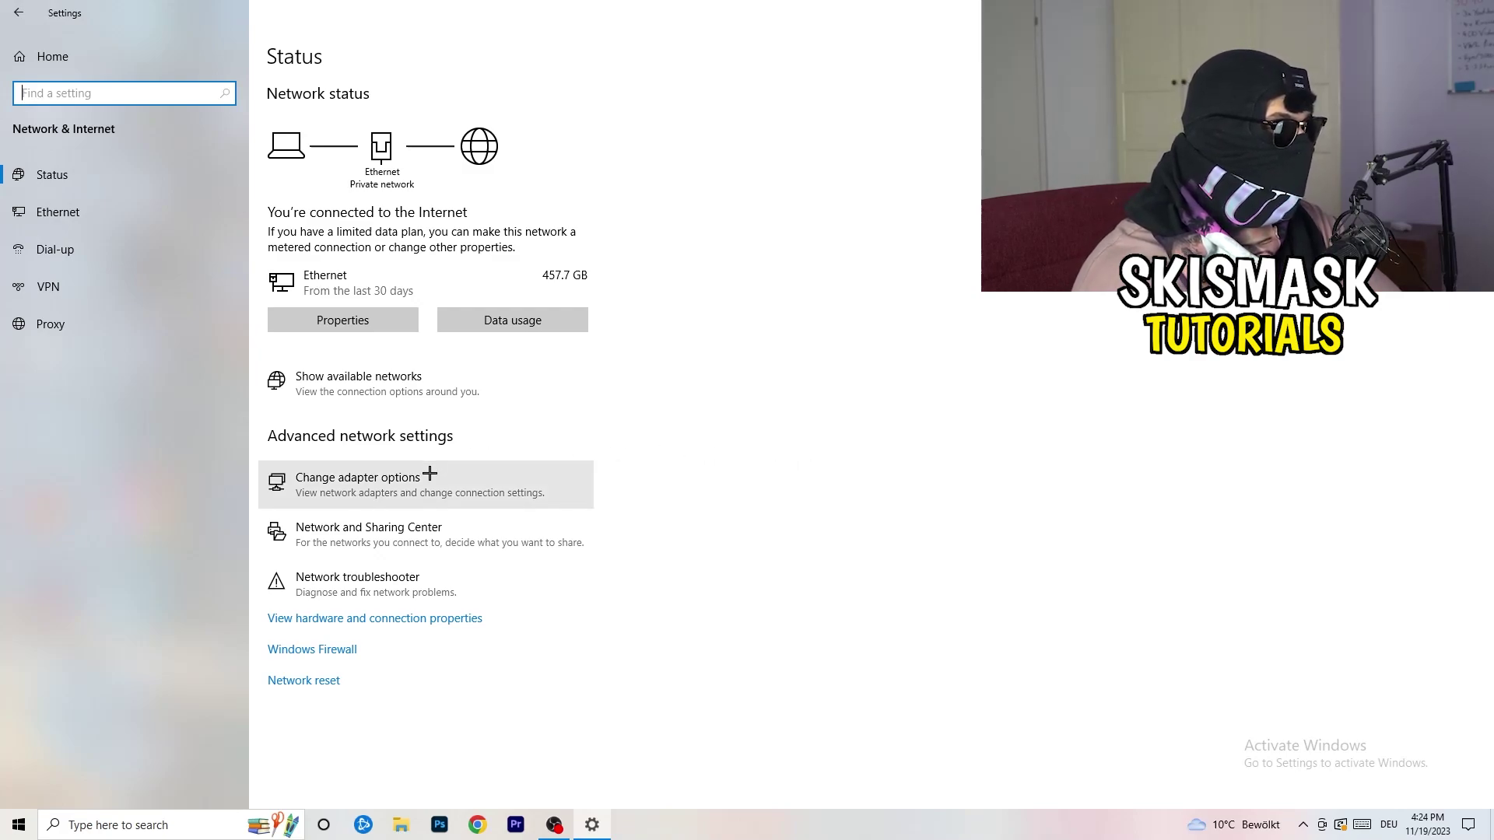
Step: Start the network troubleshooter on All network adapters, then cancel it
{"action": "left_click", "coordinate": [387, 588]}
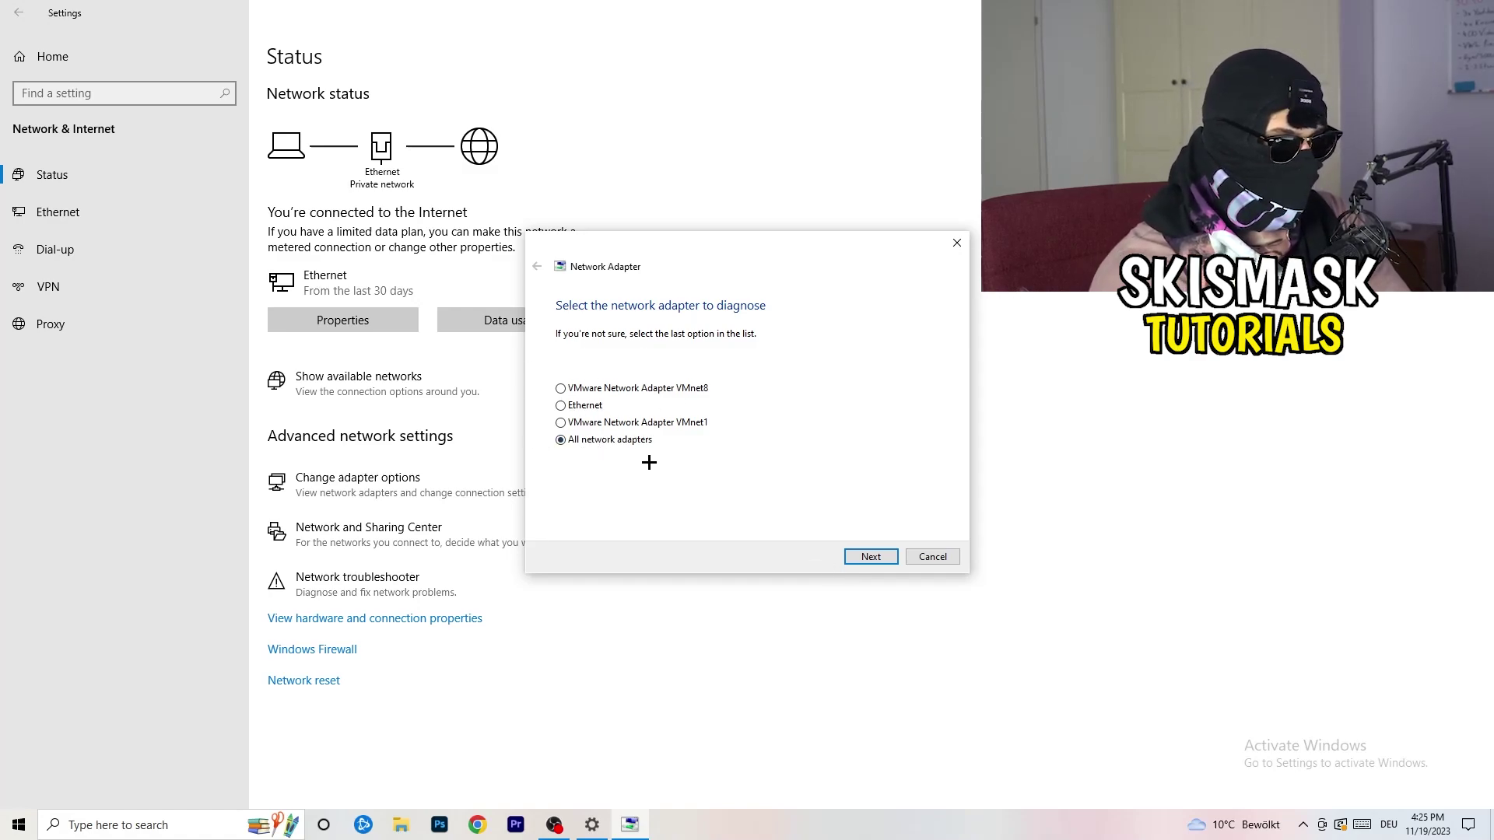
{"action": "left_click", "coordinate": [872, 559]}
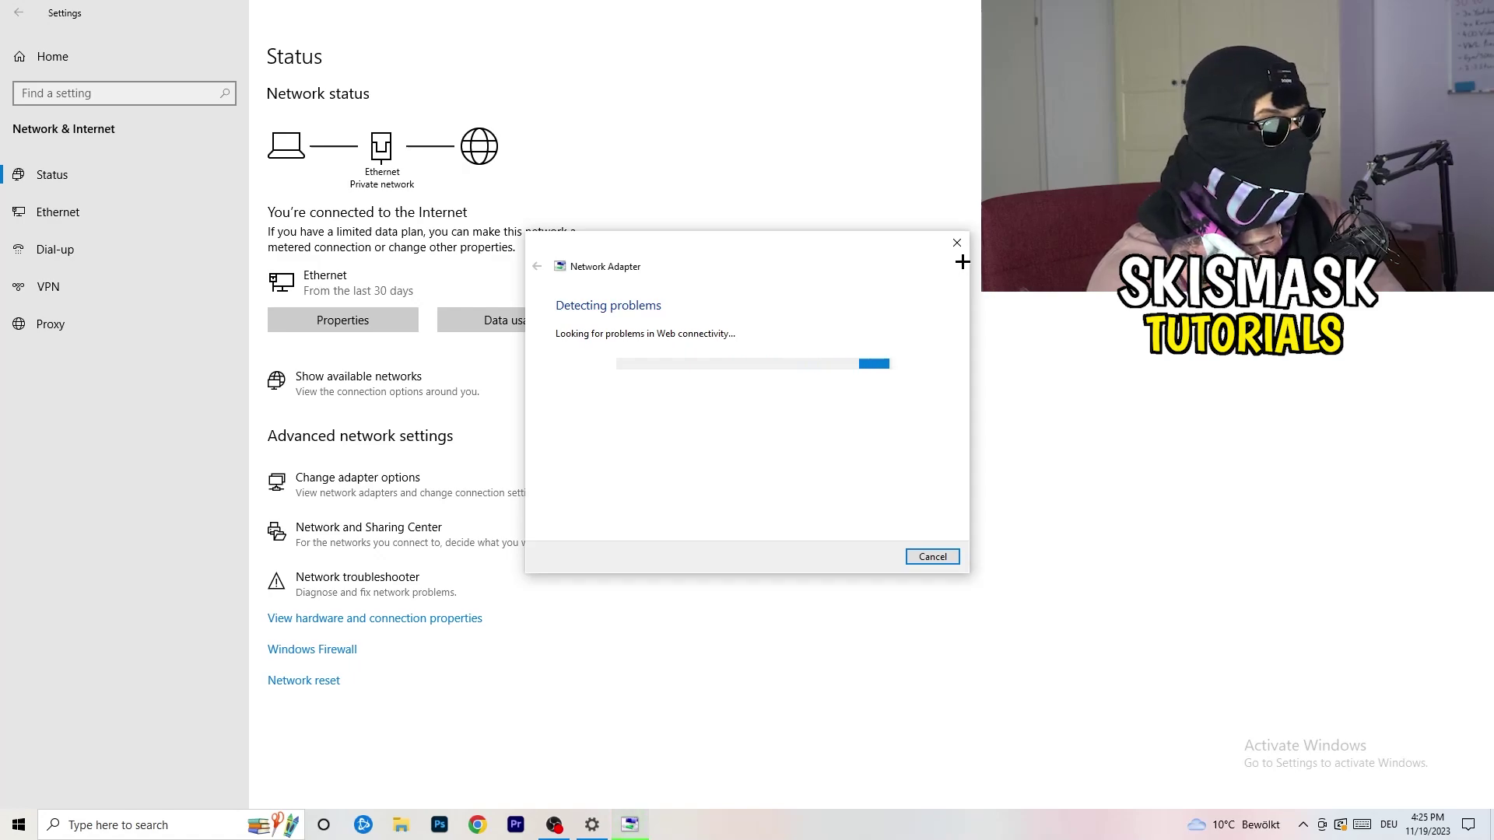
{"action": "left_click", "coordinate": [957, 243]}
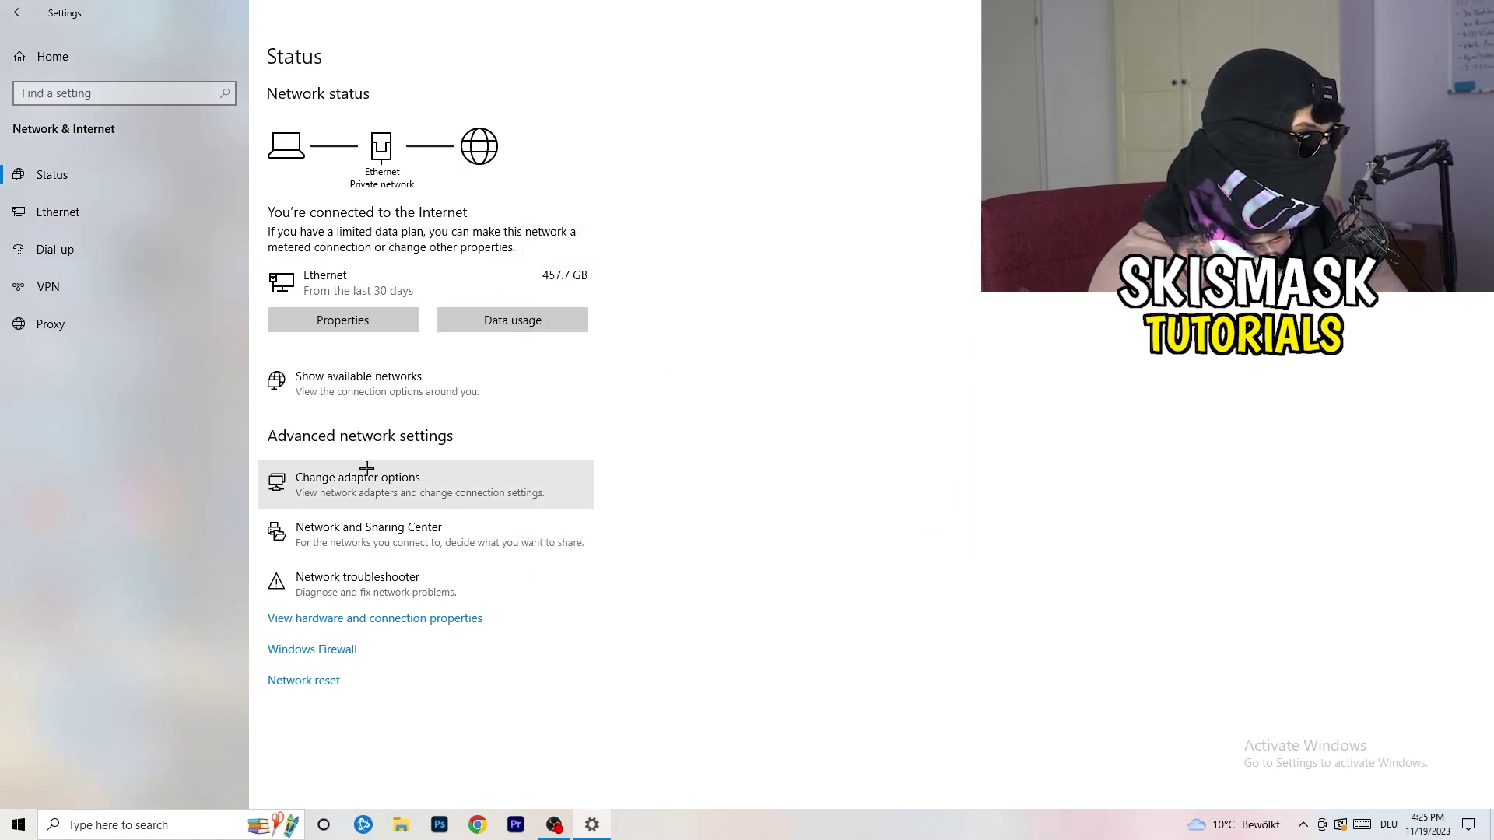
Step: Open the maximized Network Connections list and disable the Ethernet adapter
{"action": "left_click", "coordinate": [399, 493]}
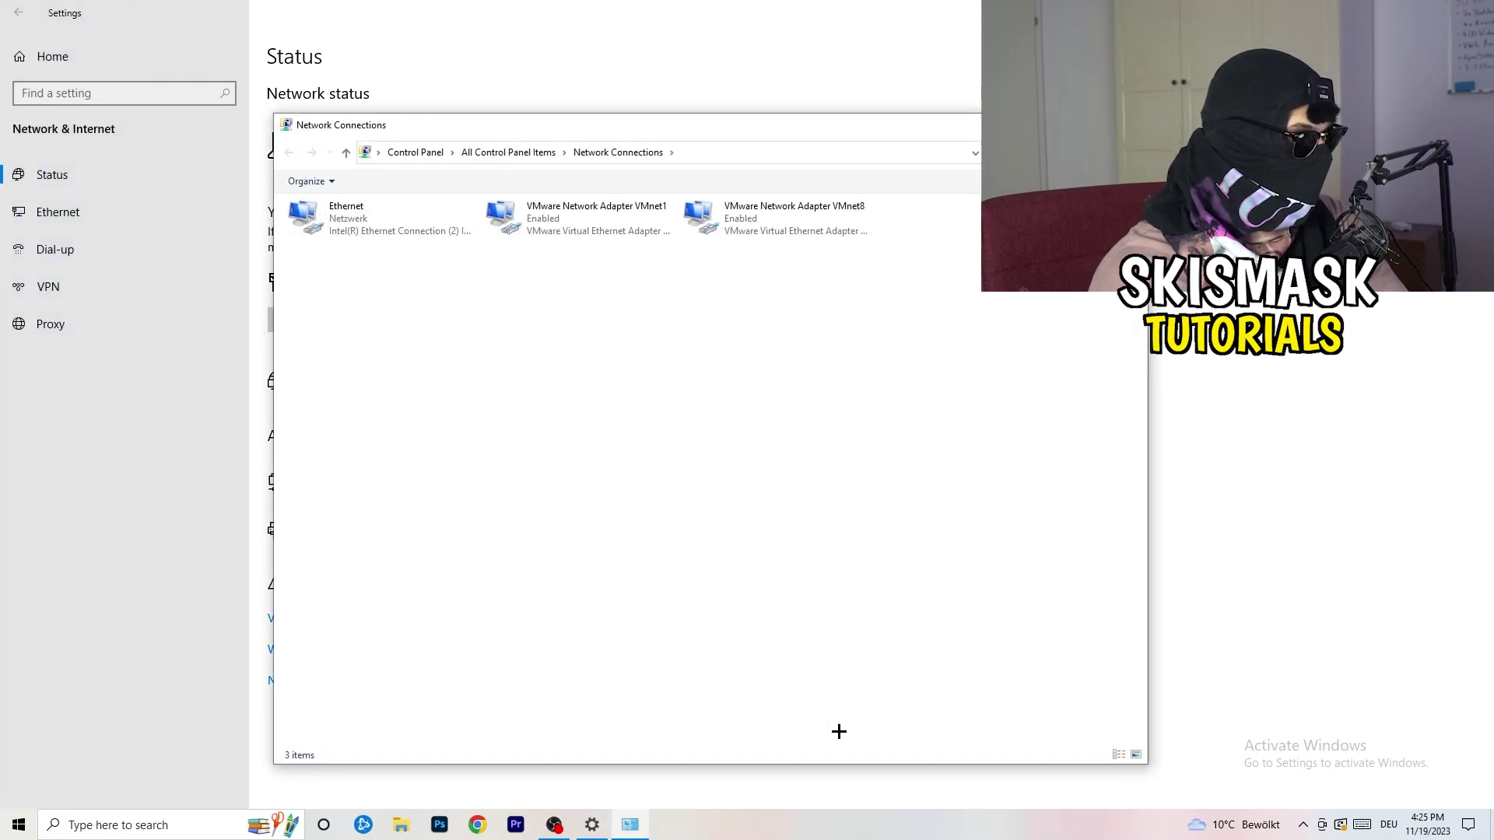
{"action": "key", "text": "super+Up"}
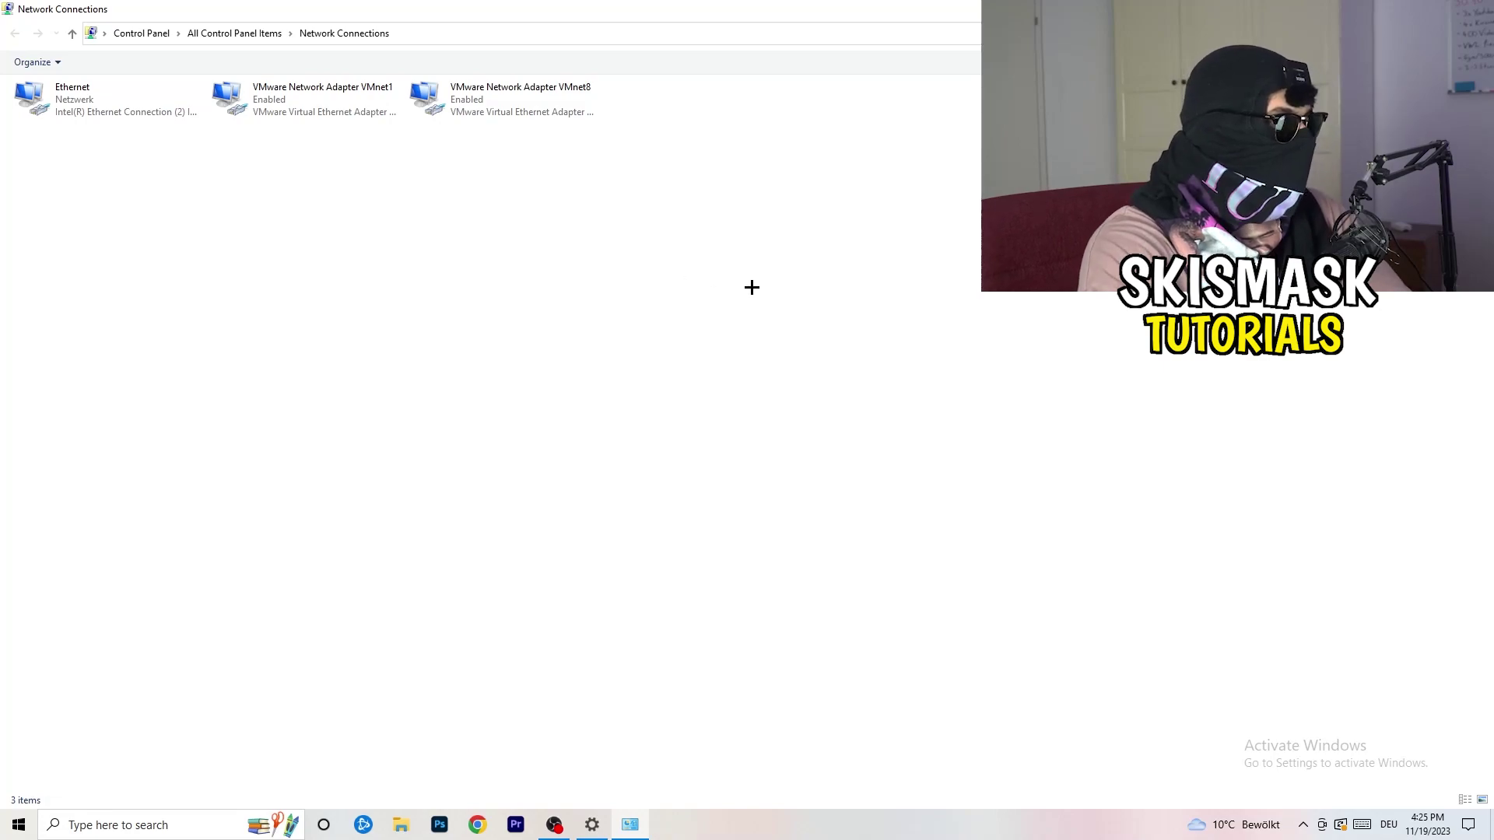
{"action": "left_click", "coordinate": [105, 100]}
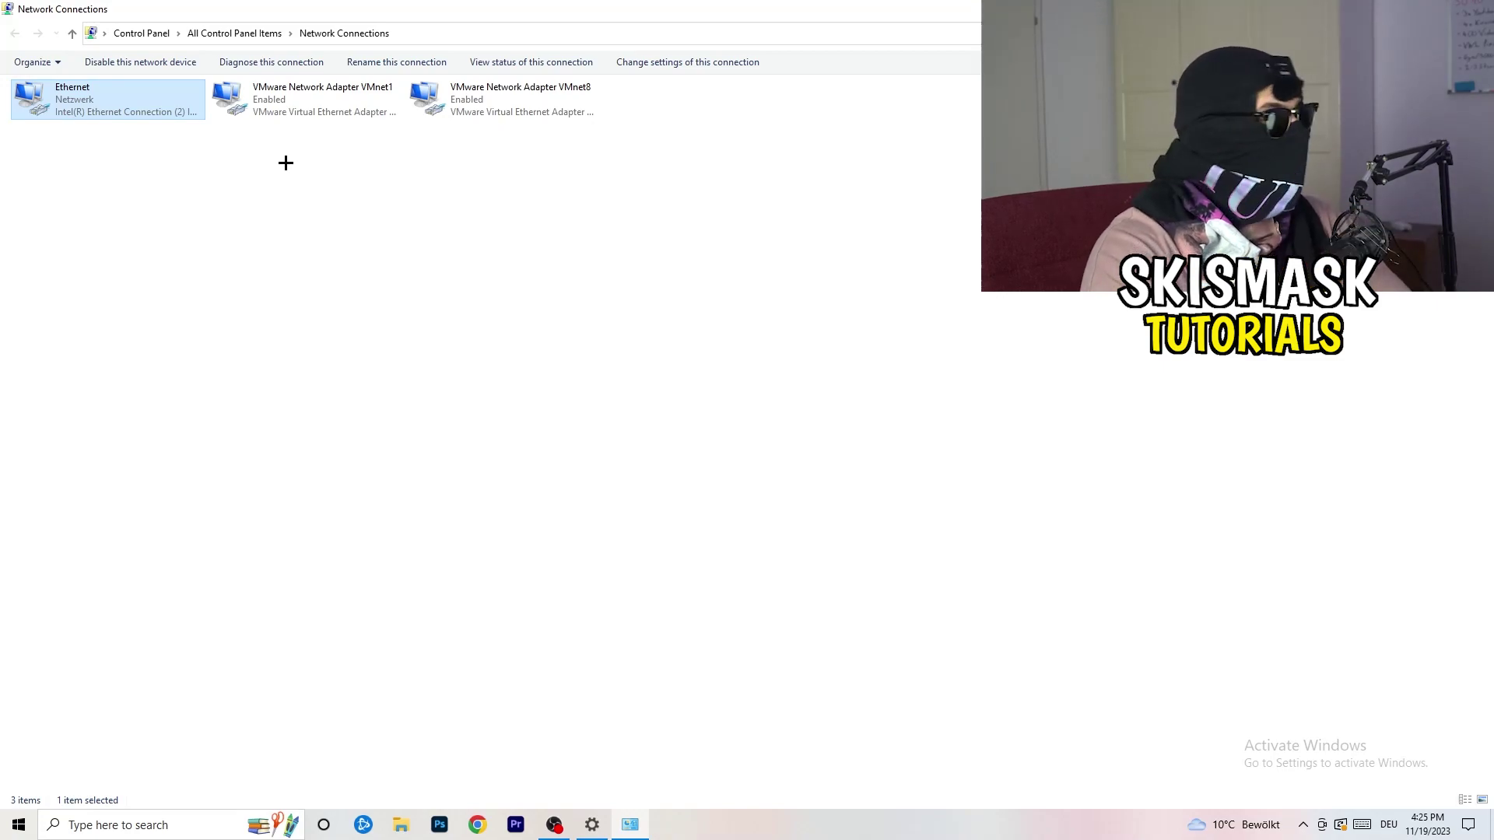
{"action": "right_click", "coordinate": [127, 95]}
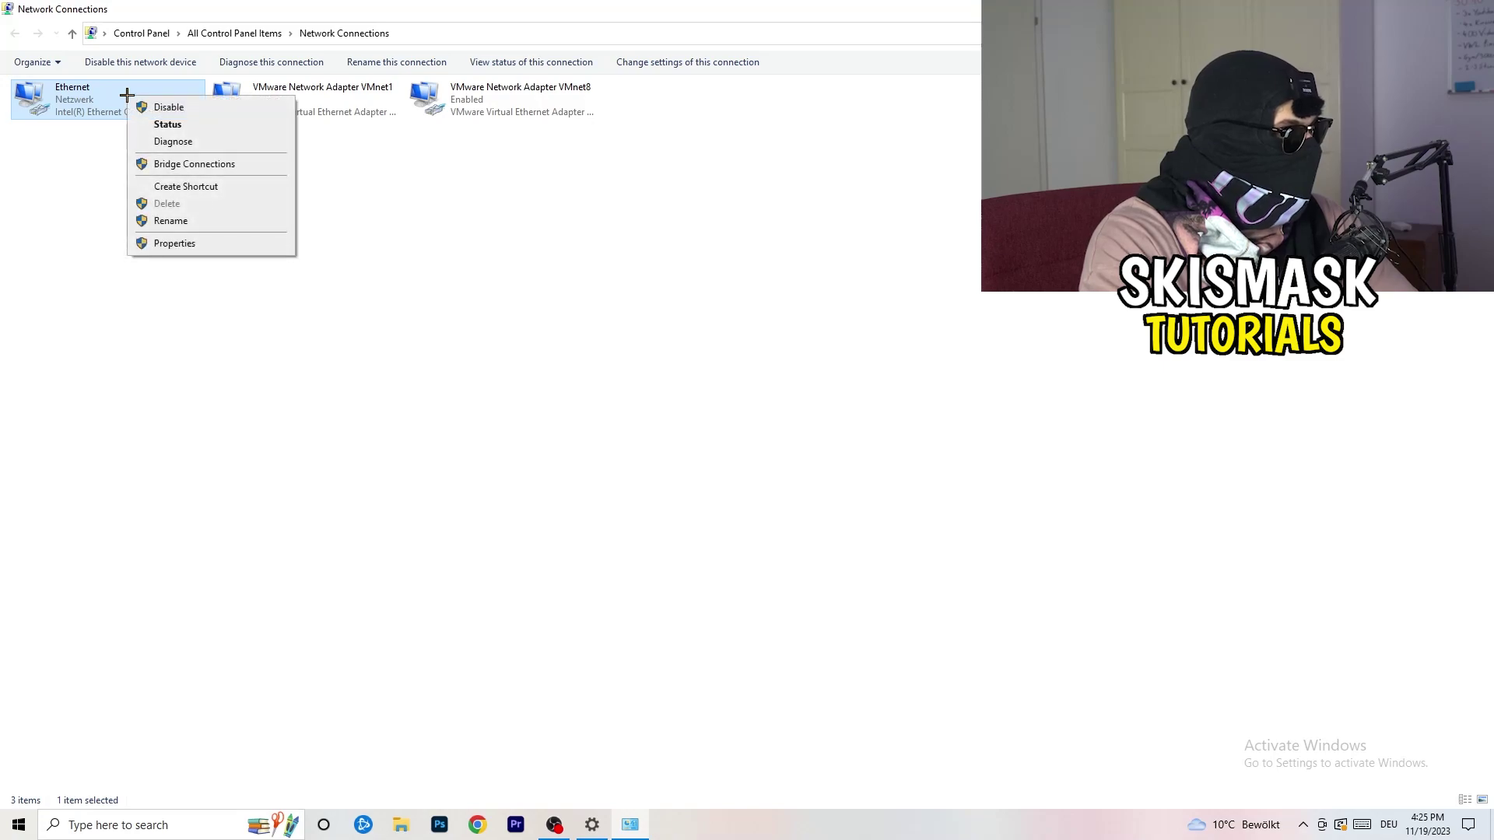
{"action": "left_click", "coordinate": [174, 104]}
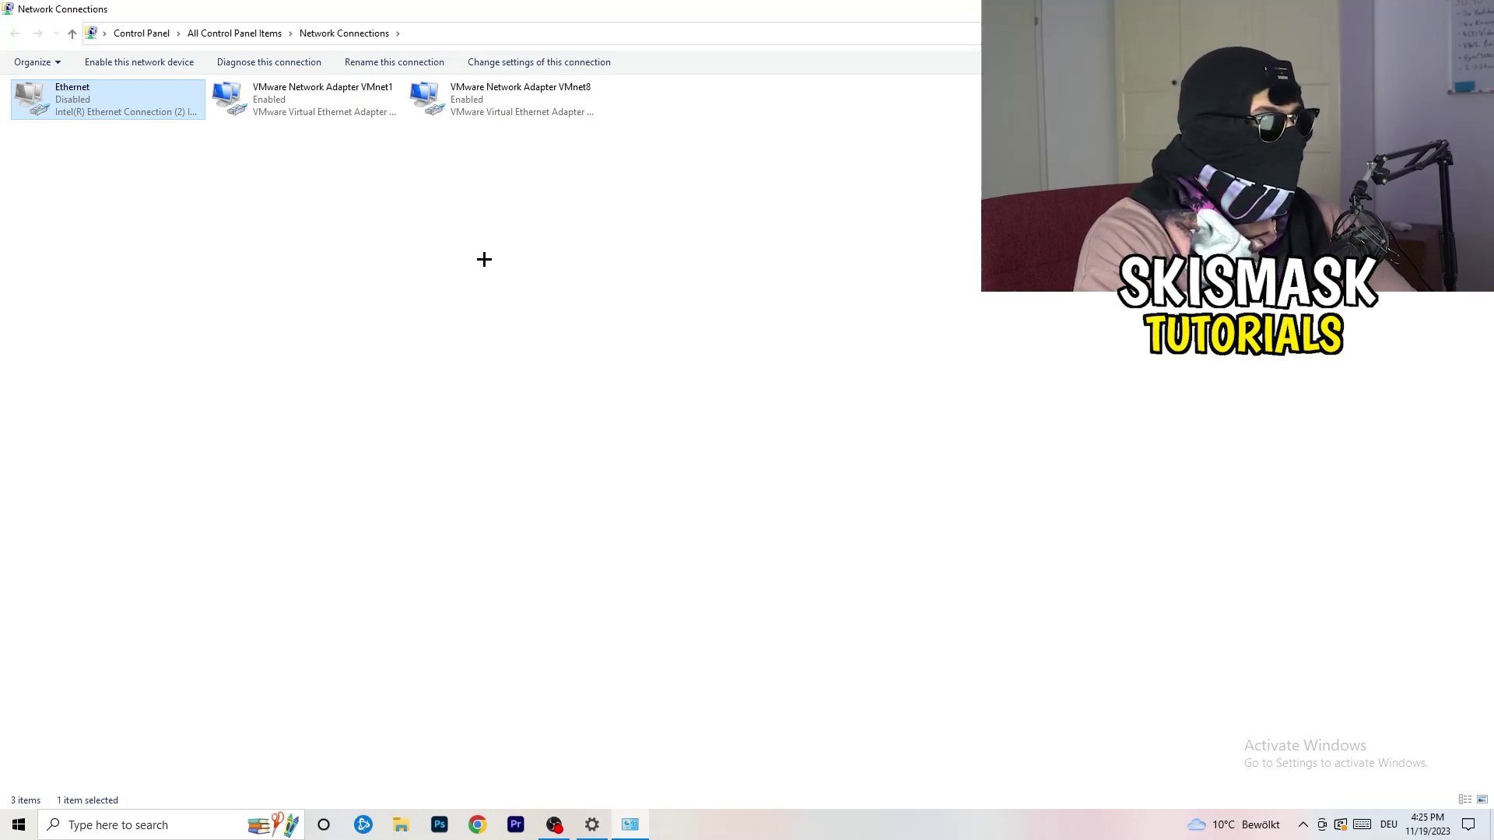
Step: Re-enable the Ethernet adapter and close Network Connections
{"action": "right_click", "coordinate": [78, 110]}
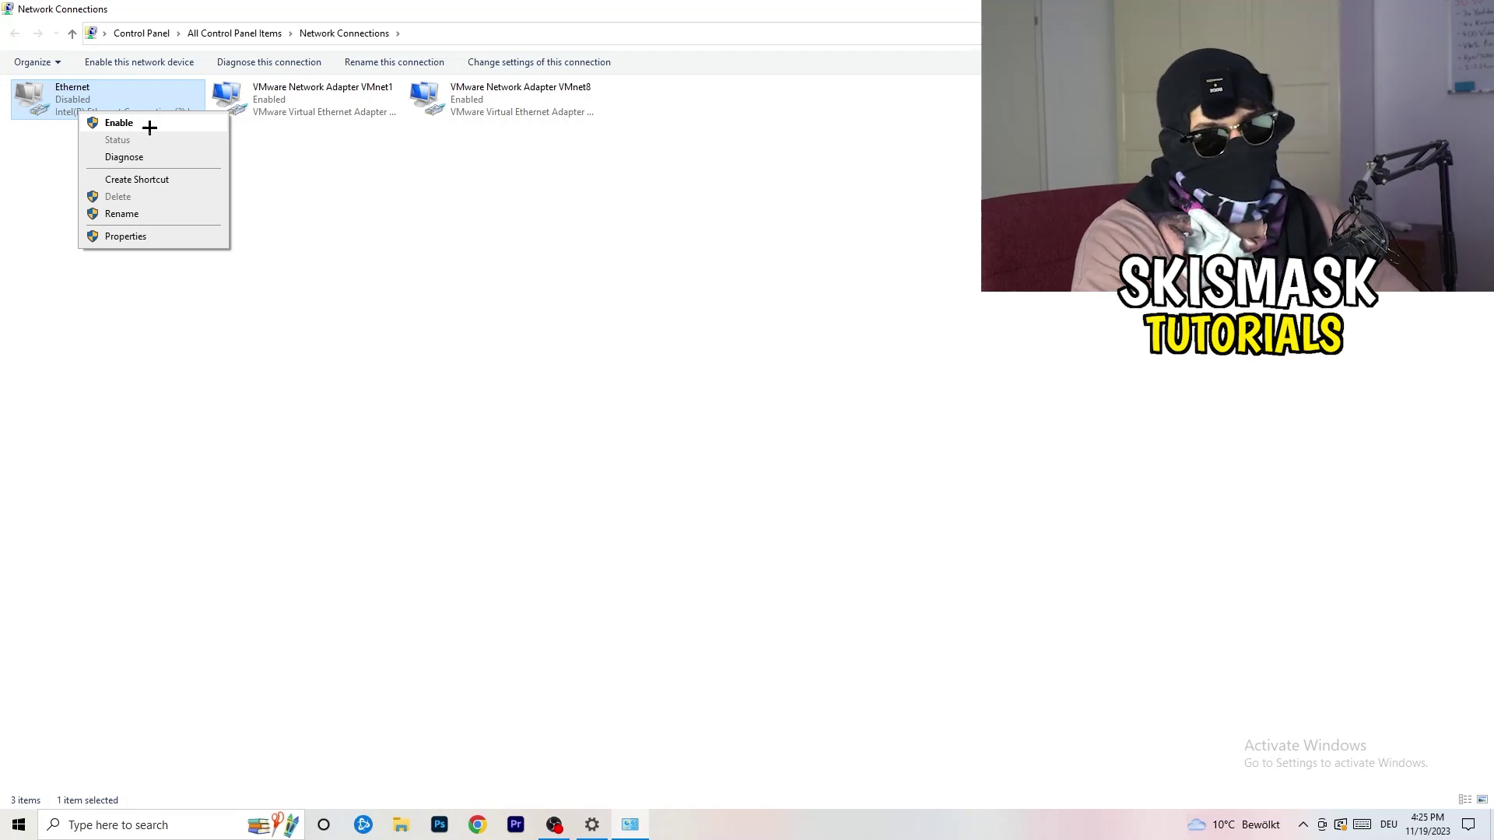
{"action": "left_click", "coordinate": [150, 125]}
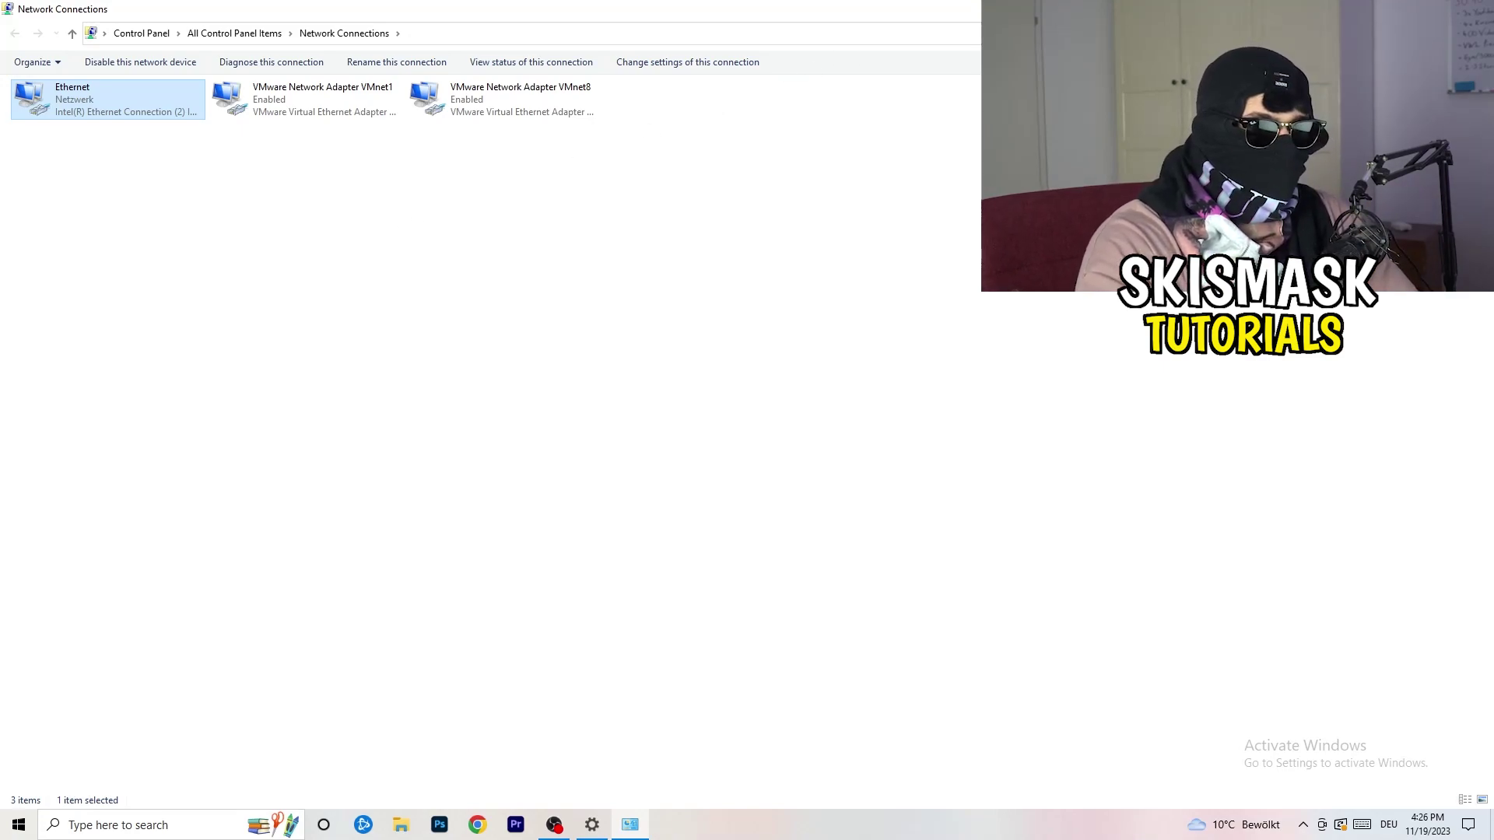
{"action": "key", "text": "alt+F4"}
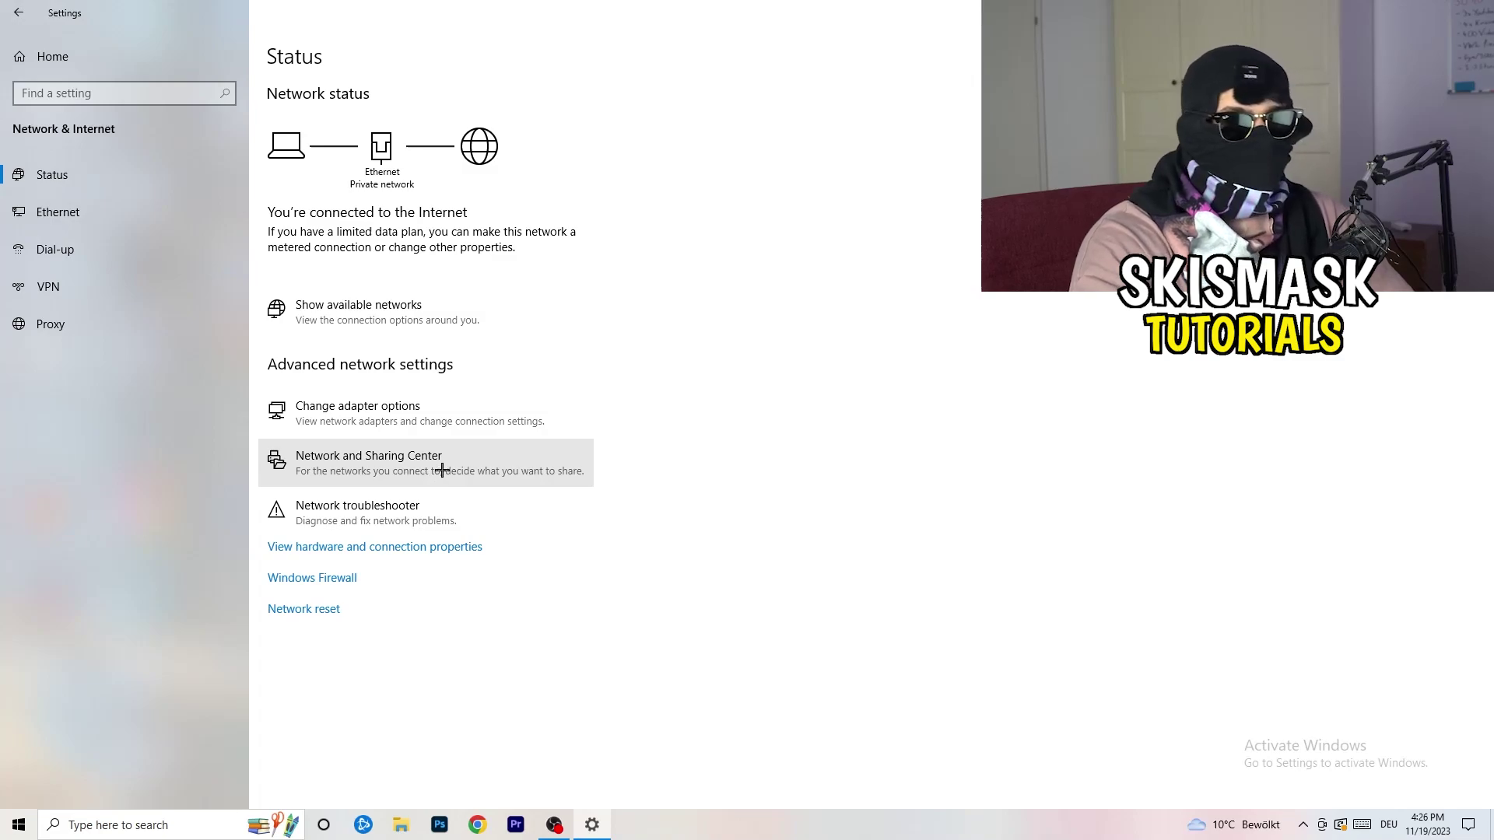
Step: Open Network and Sharing Center and show the Ethernet Status dialog, moved up-left
{"action": "left_click", "coordinate": [442, 469]}
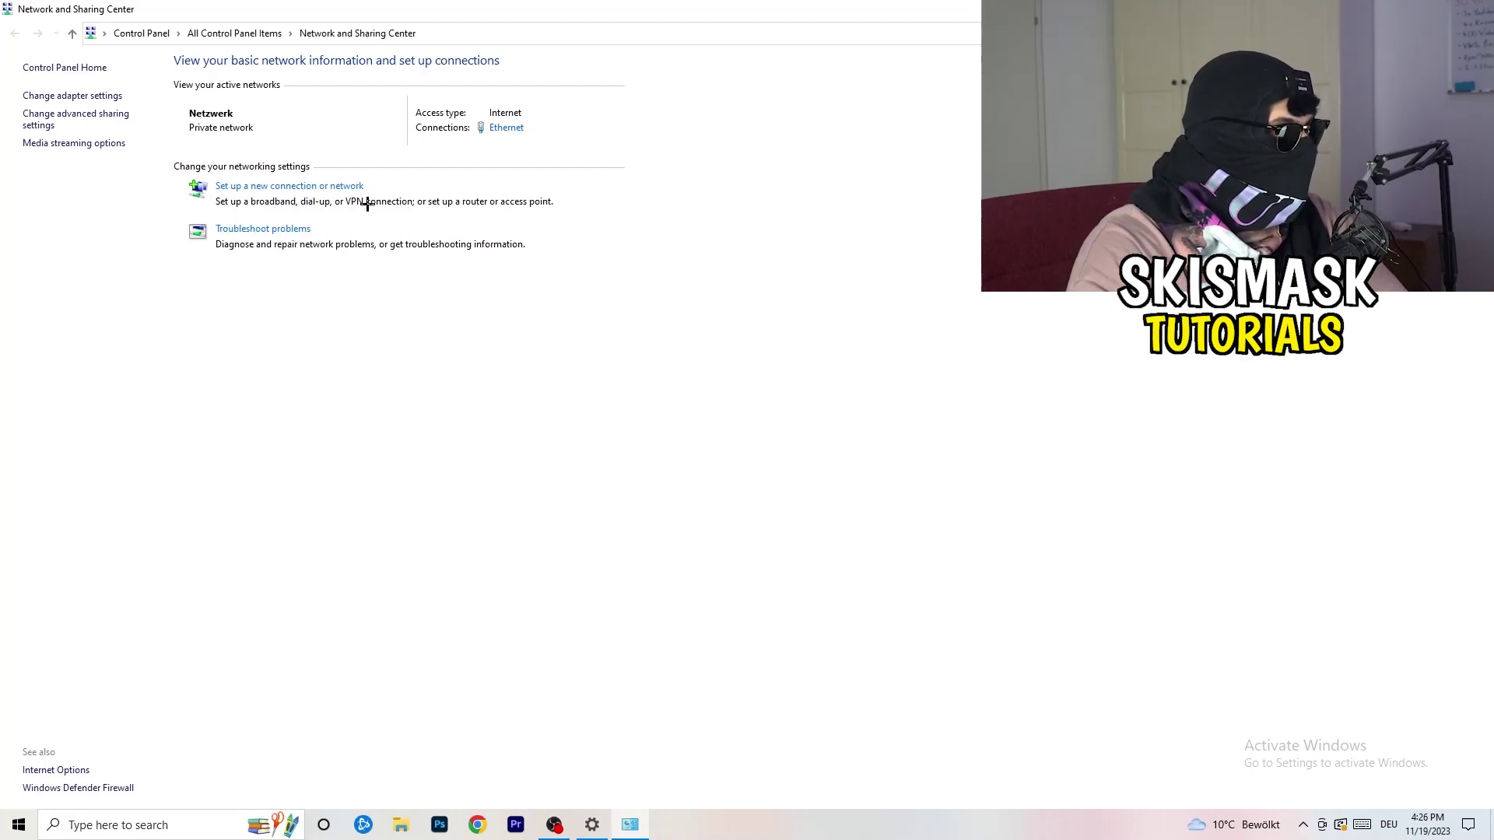
{"action": "left_click", "coordinate": [507, 129]}
{"action": "left_click_drag", "start_coordinate": [741, 239], "coordinate": [379, 153]}
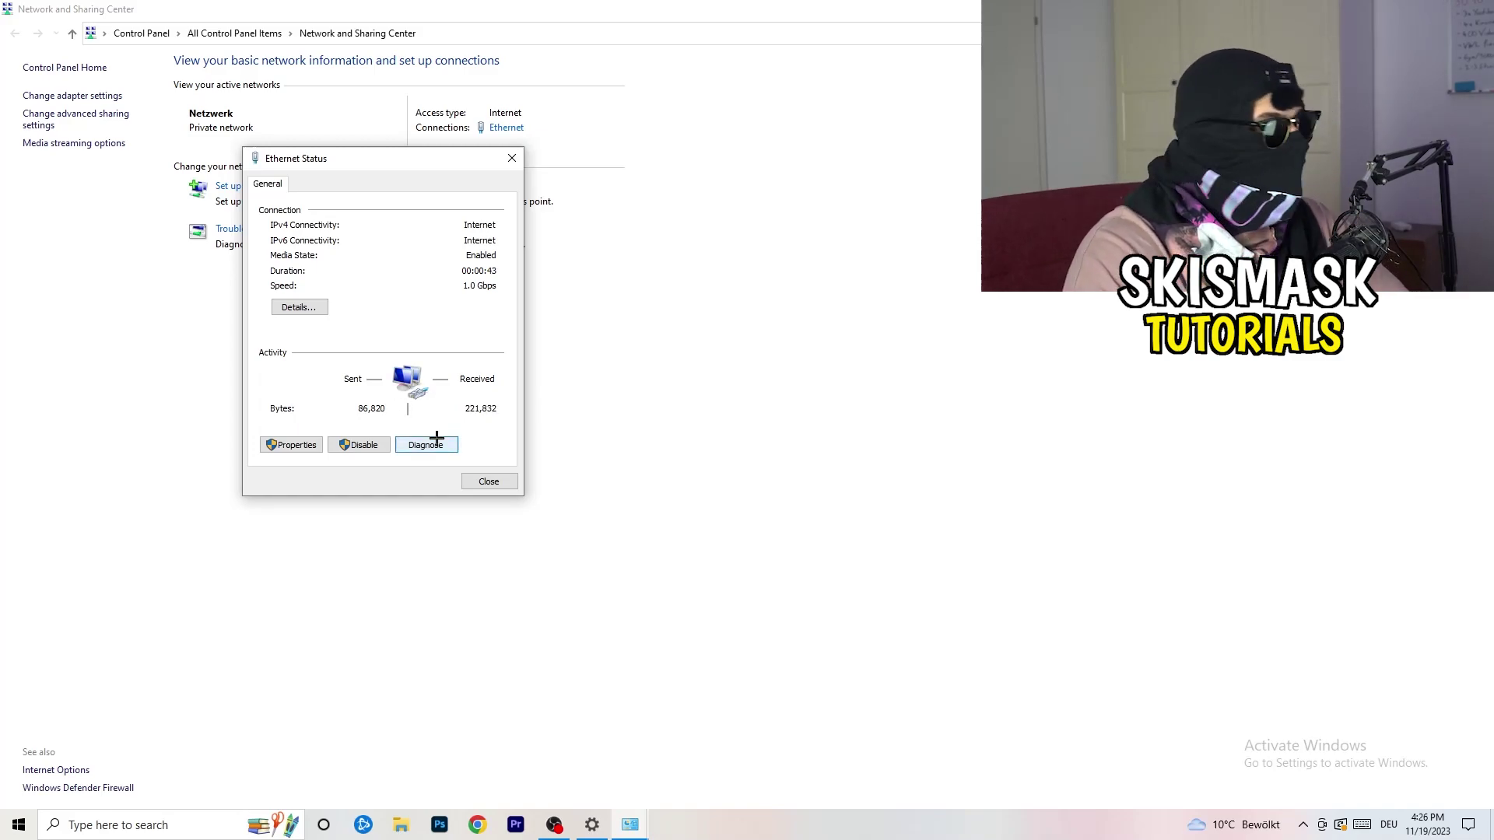
Step: Open the Ethernet properties and the Internet Protocol Version 4 settings
{"action": "left_click", "coordinate": [309, 445]}
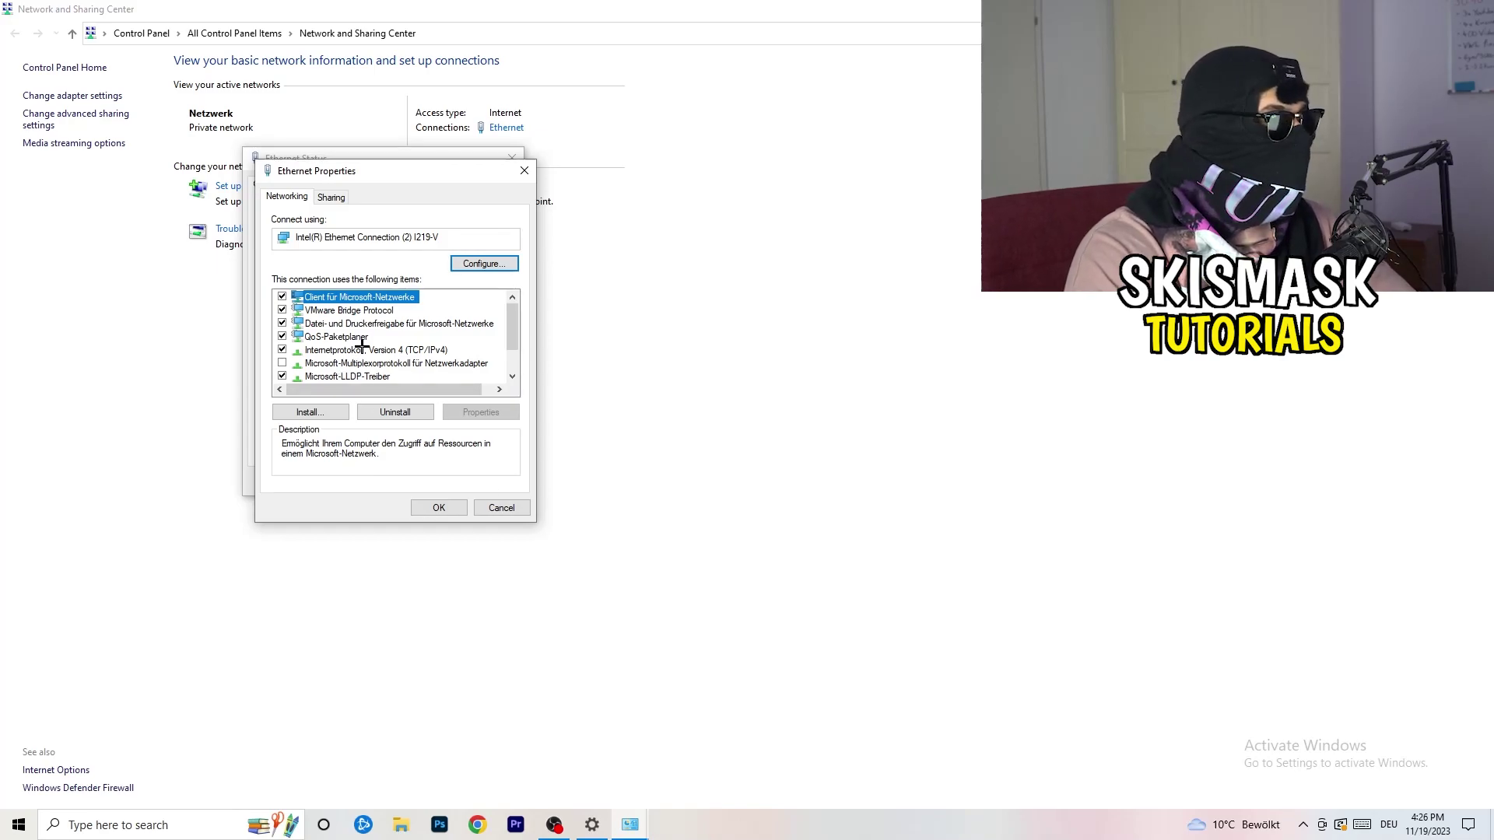
{"action": "scroll", "coordinate": [359, 356], "scroll_direction": "down", "scroll_amount": 1}
{"action": "scroll", "coordinate": [370, 343], "scroll_direction": "up", "scroll_amount": 1}
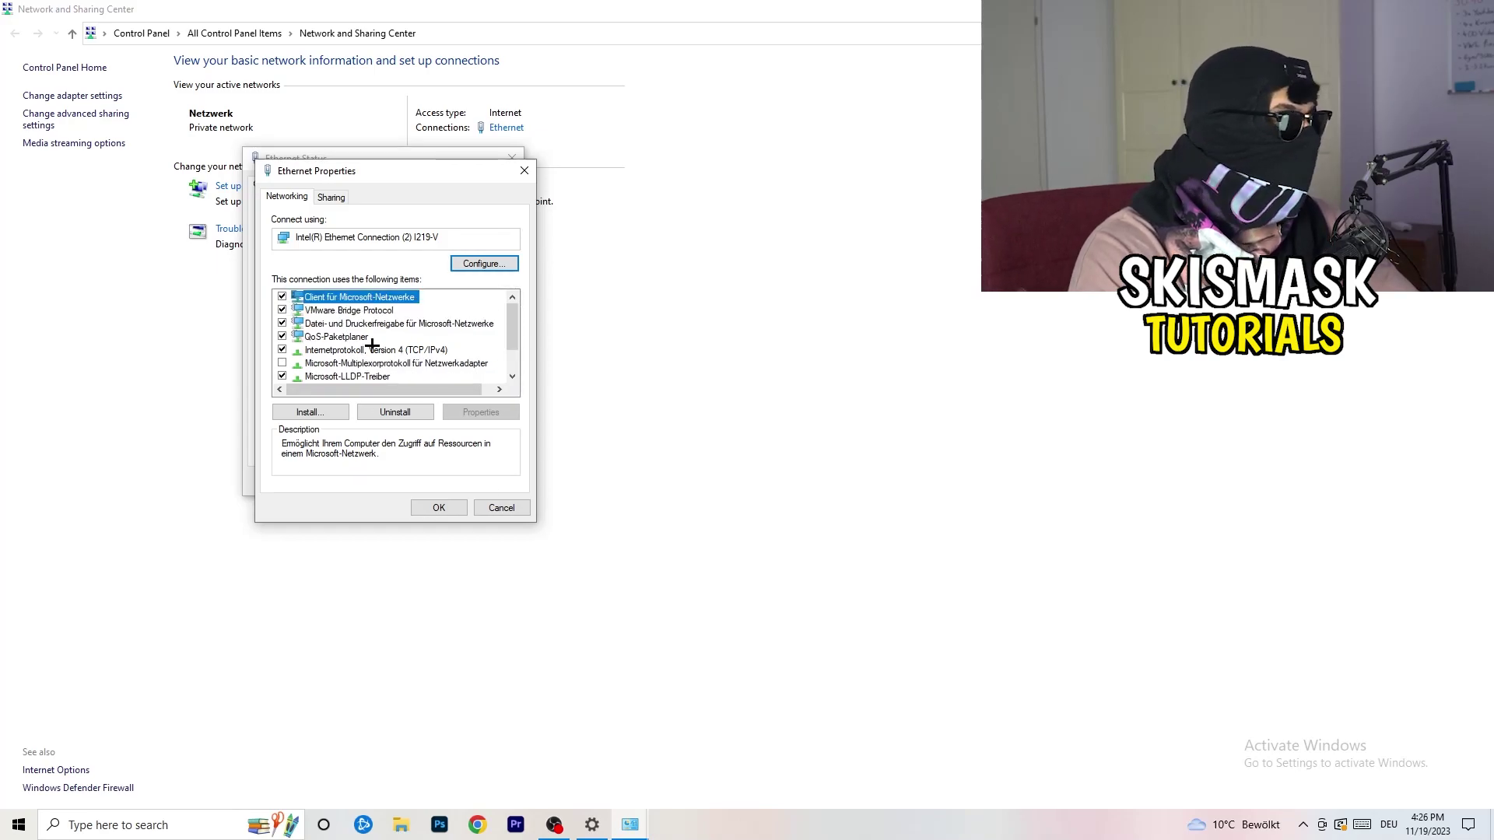
{"action": "scroll", "coordinate": [366, 343], "scroll_direction": "down", "scroll_amount": 1}
{"action": "scroll", "coordinate": [364, 341], "scroll_direction": "up", "scroll_amount": 1}
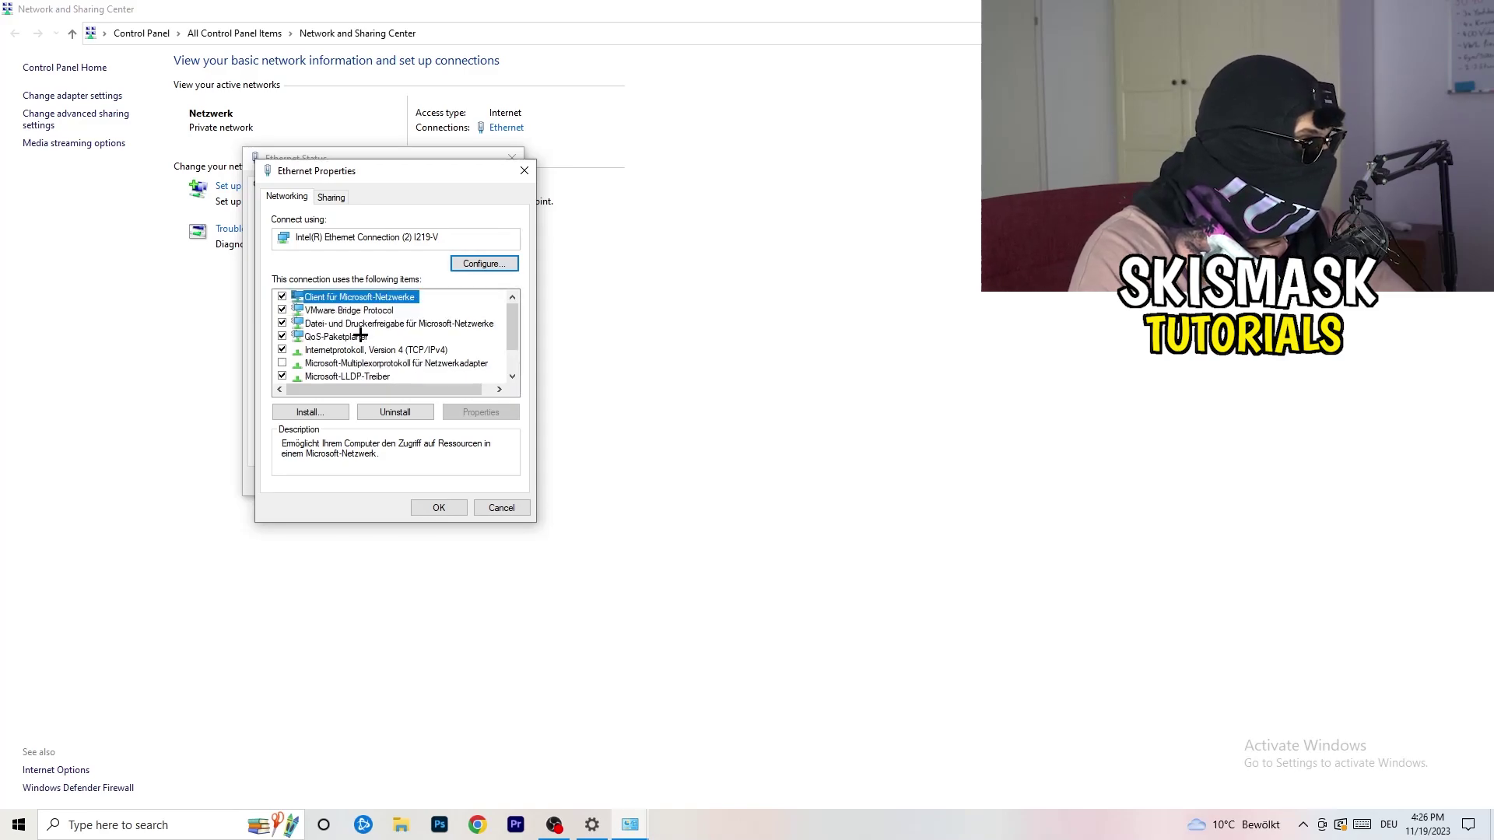
{"action": "double_click", "coordinate": [342, 350]}
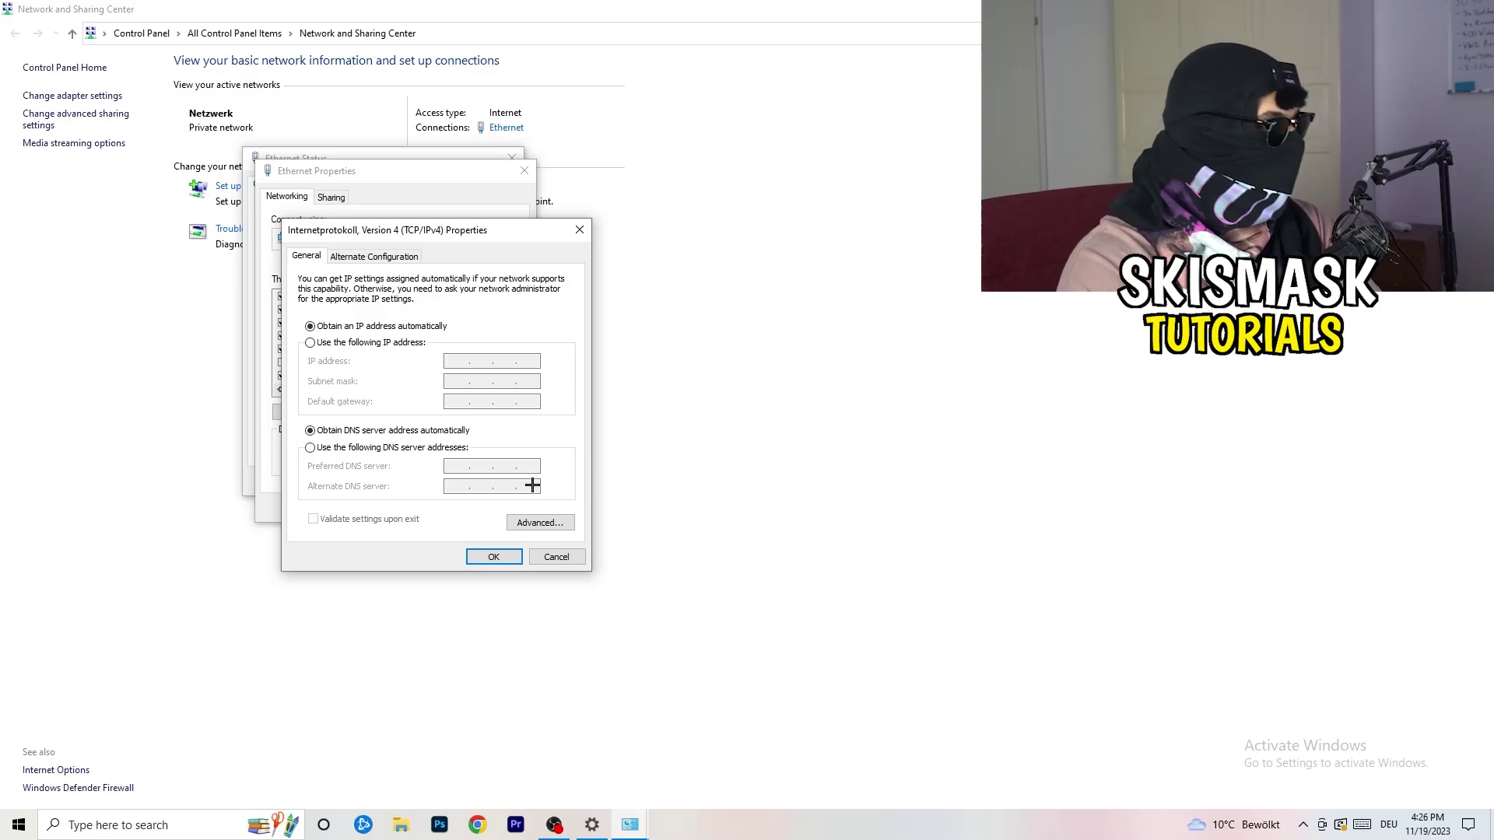
Step: Select 'Use the following IP address', then close all dialogs without saving
{"action": "left_click", "coordinate": [316, 347]}
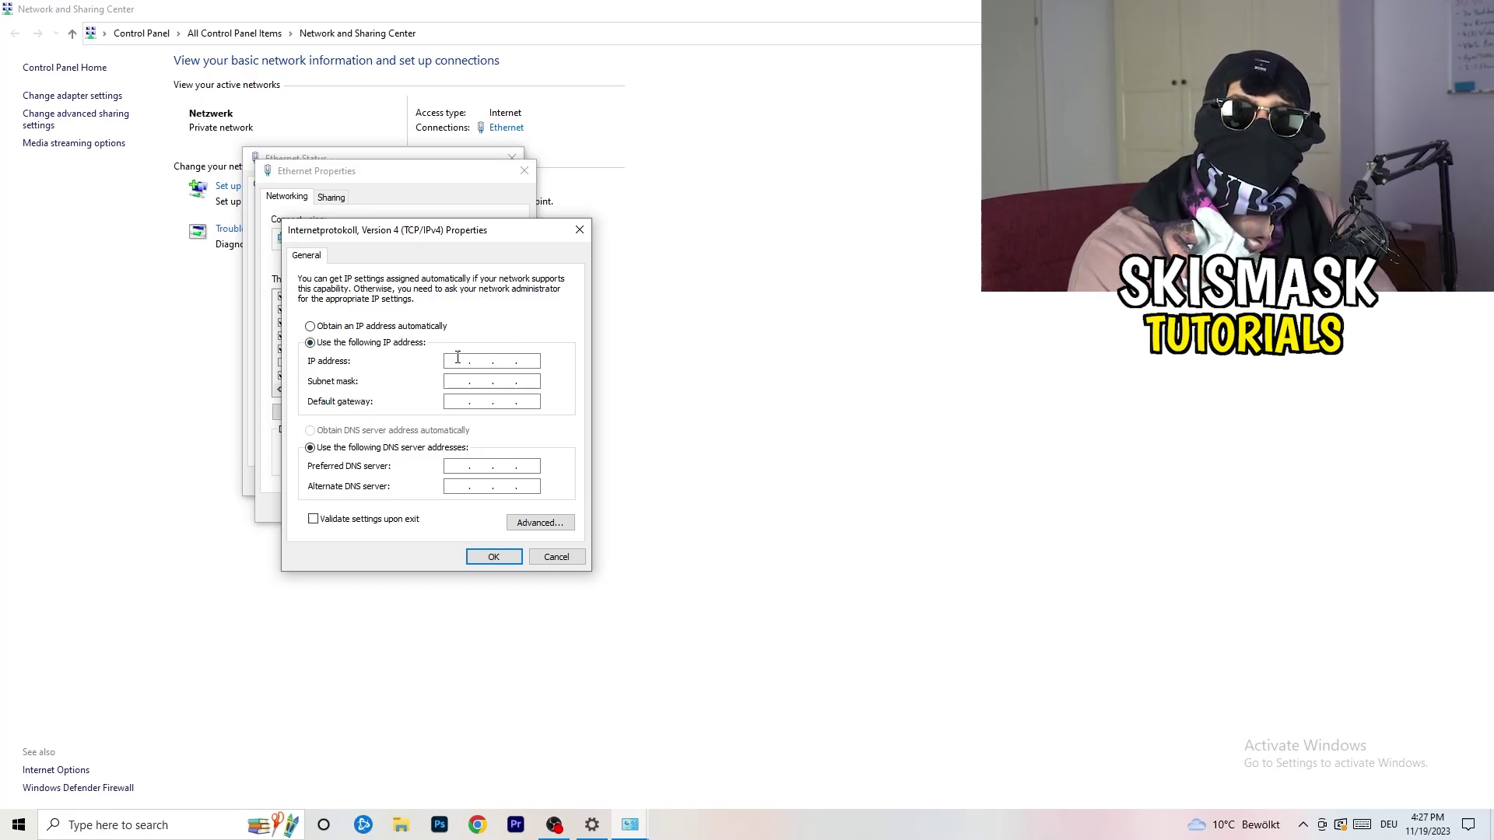
{"action": "left_click", "coordinate": [458, 361]}
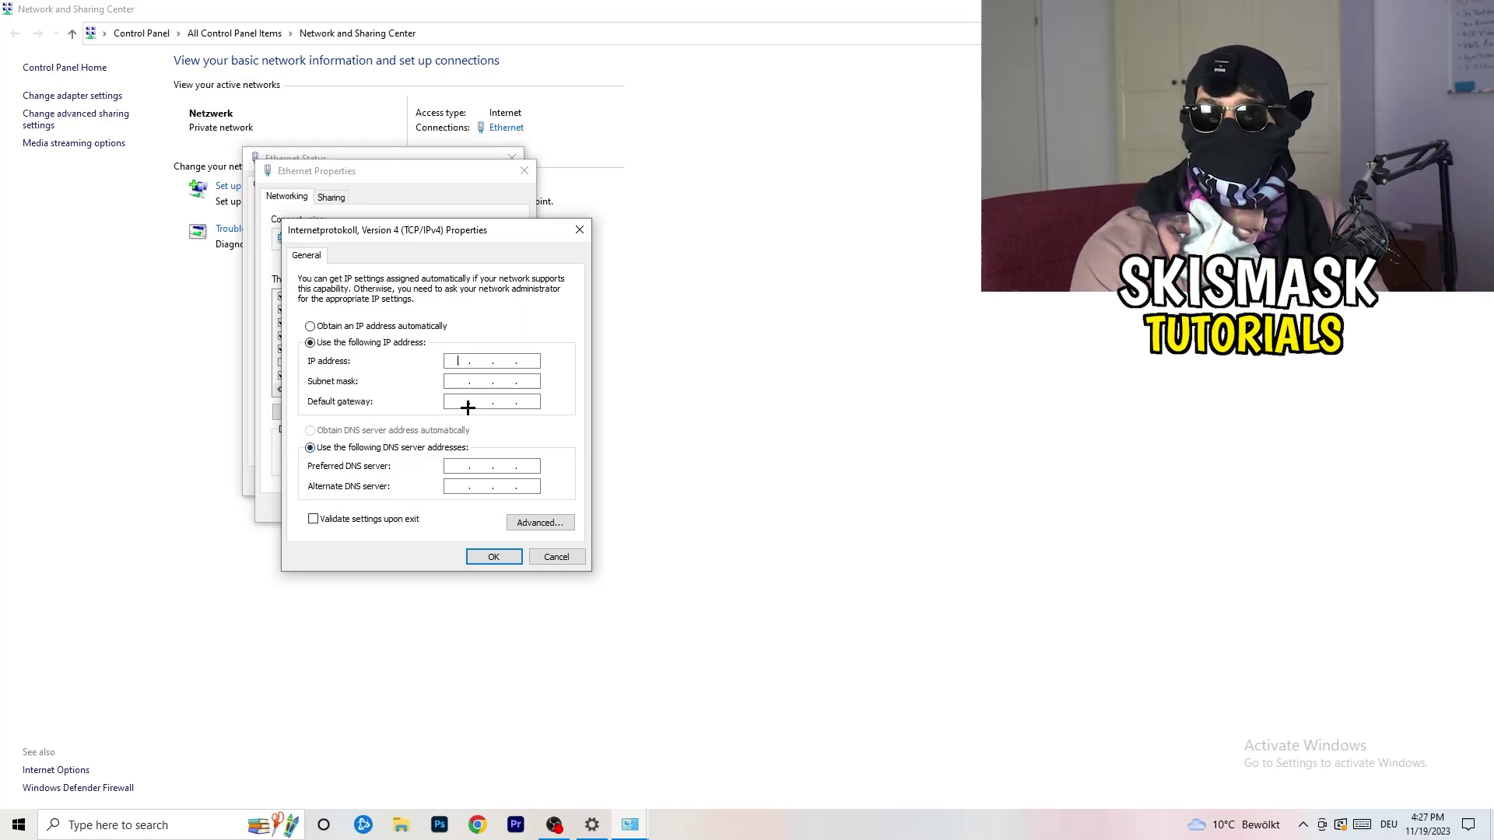
{"action": "left_click", "coordinate": [579, 227]}
{"action": "left_click", "coordinate": [524, 170]}
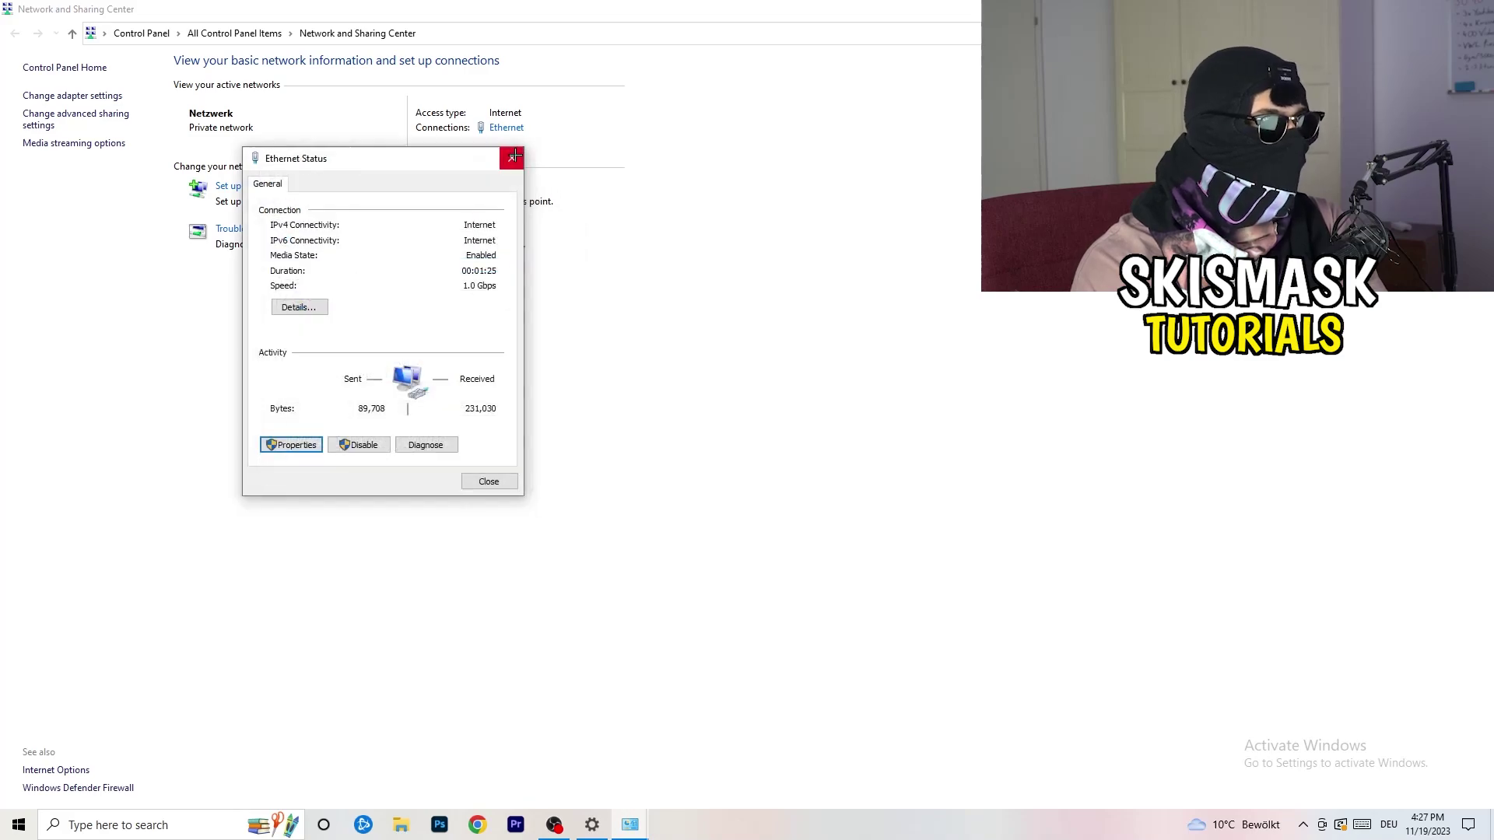
{"action": "left_click", "coordinate": [512, 158]}
Step: Close Network and Sharing Center, check the available networks, then close Windows Settings
{"action": "key", "text": "alt+F4"}
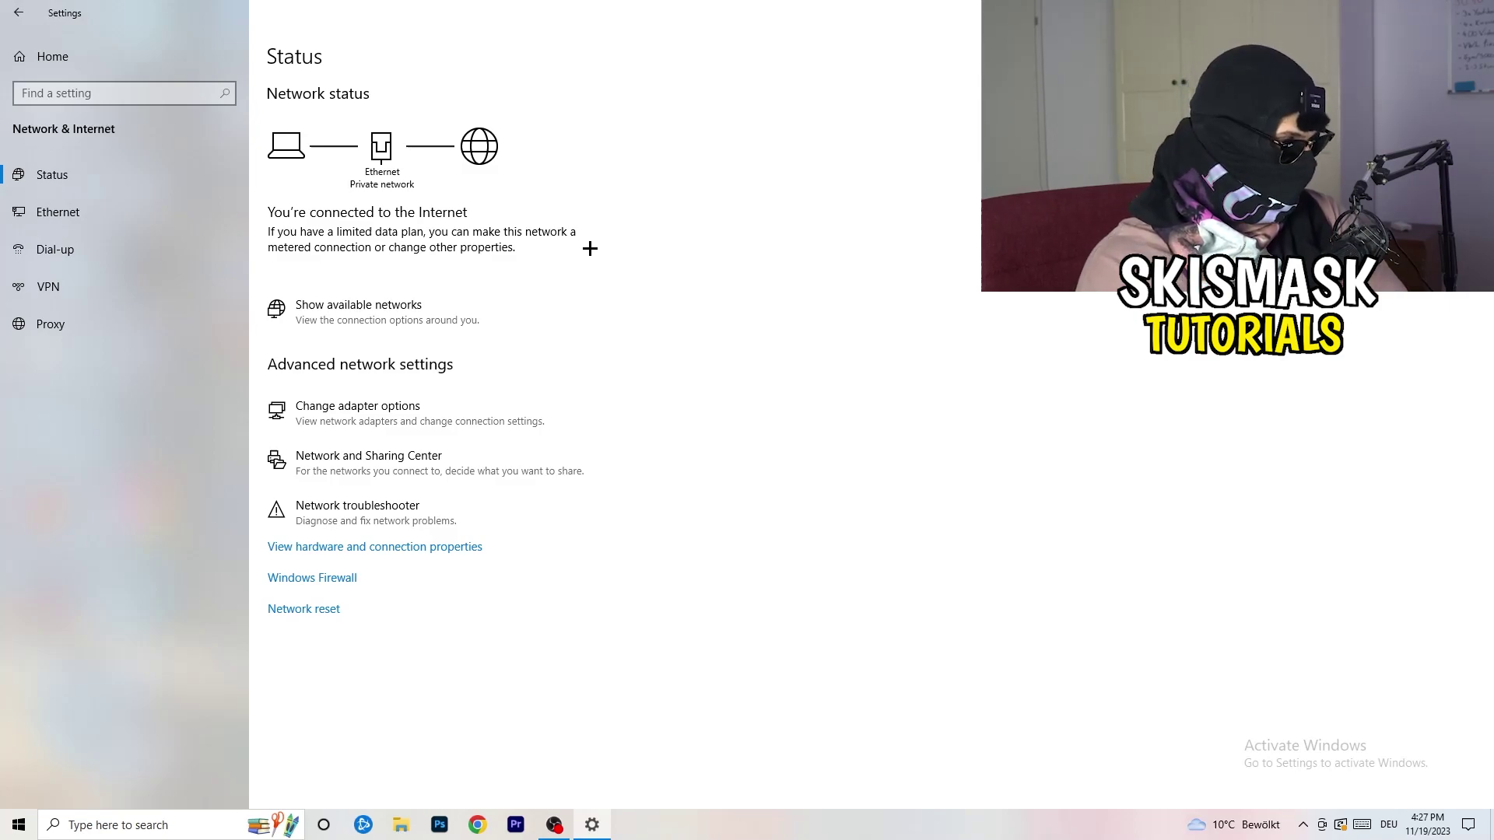
{"action": "left_click", "coordinate": [398, 303]}
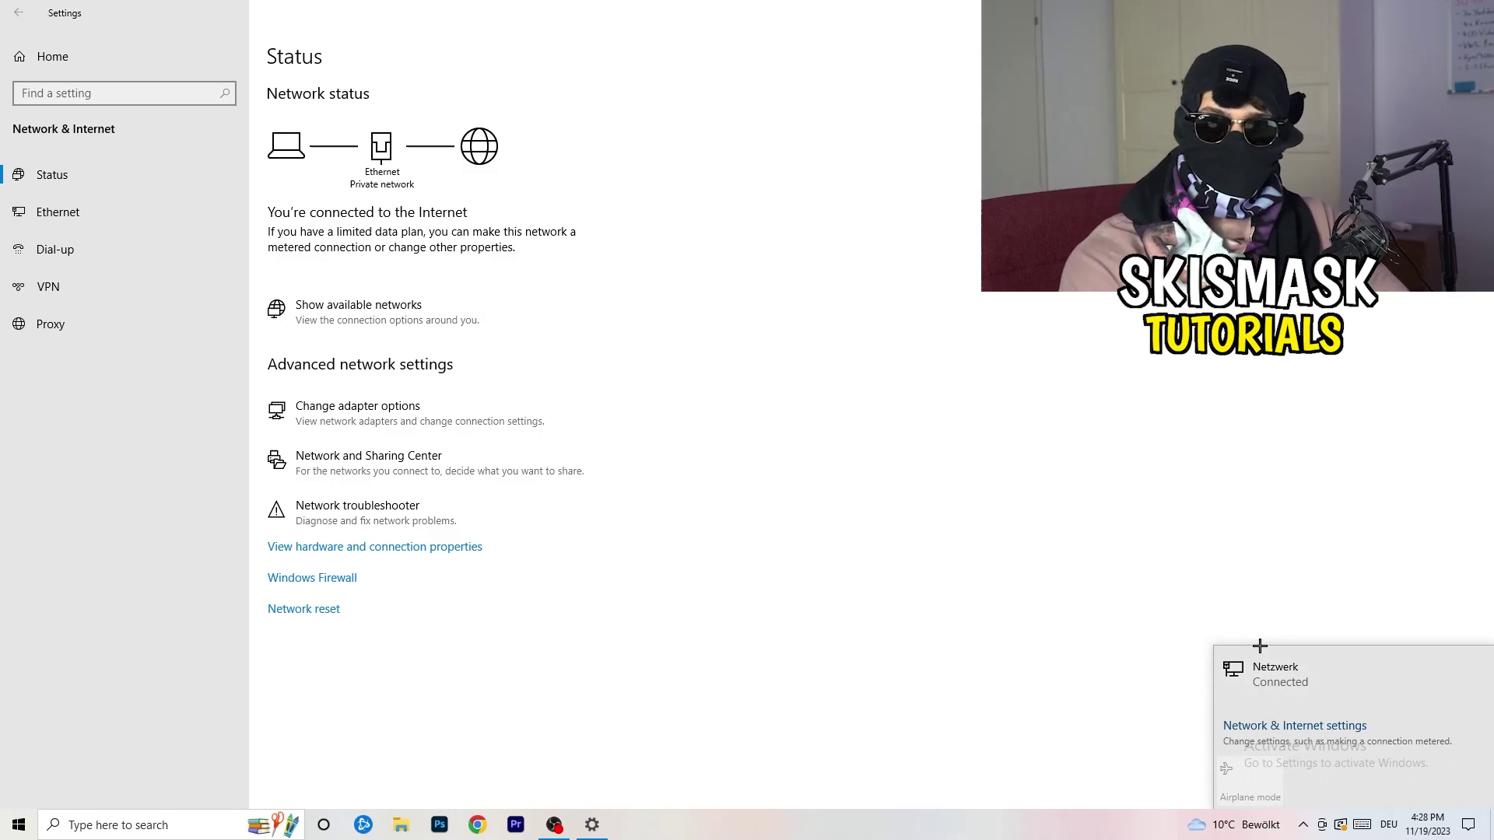
{"action": "left_click", "coordinate": [1272, 725]}
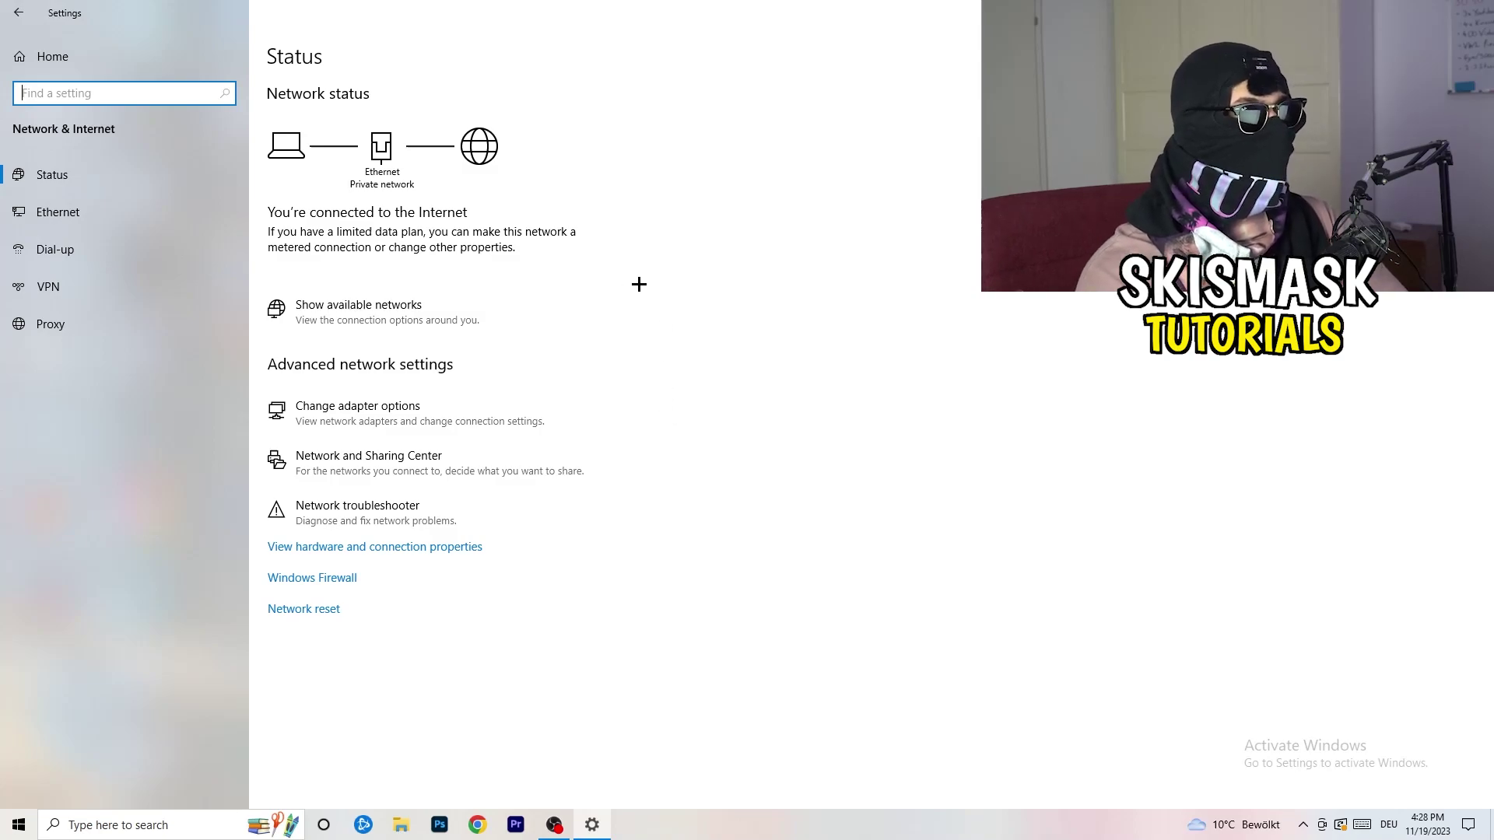
{"action": "left_click", "coordinate": [1474, 12]}
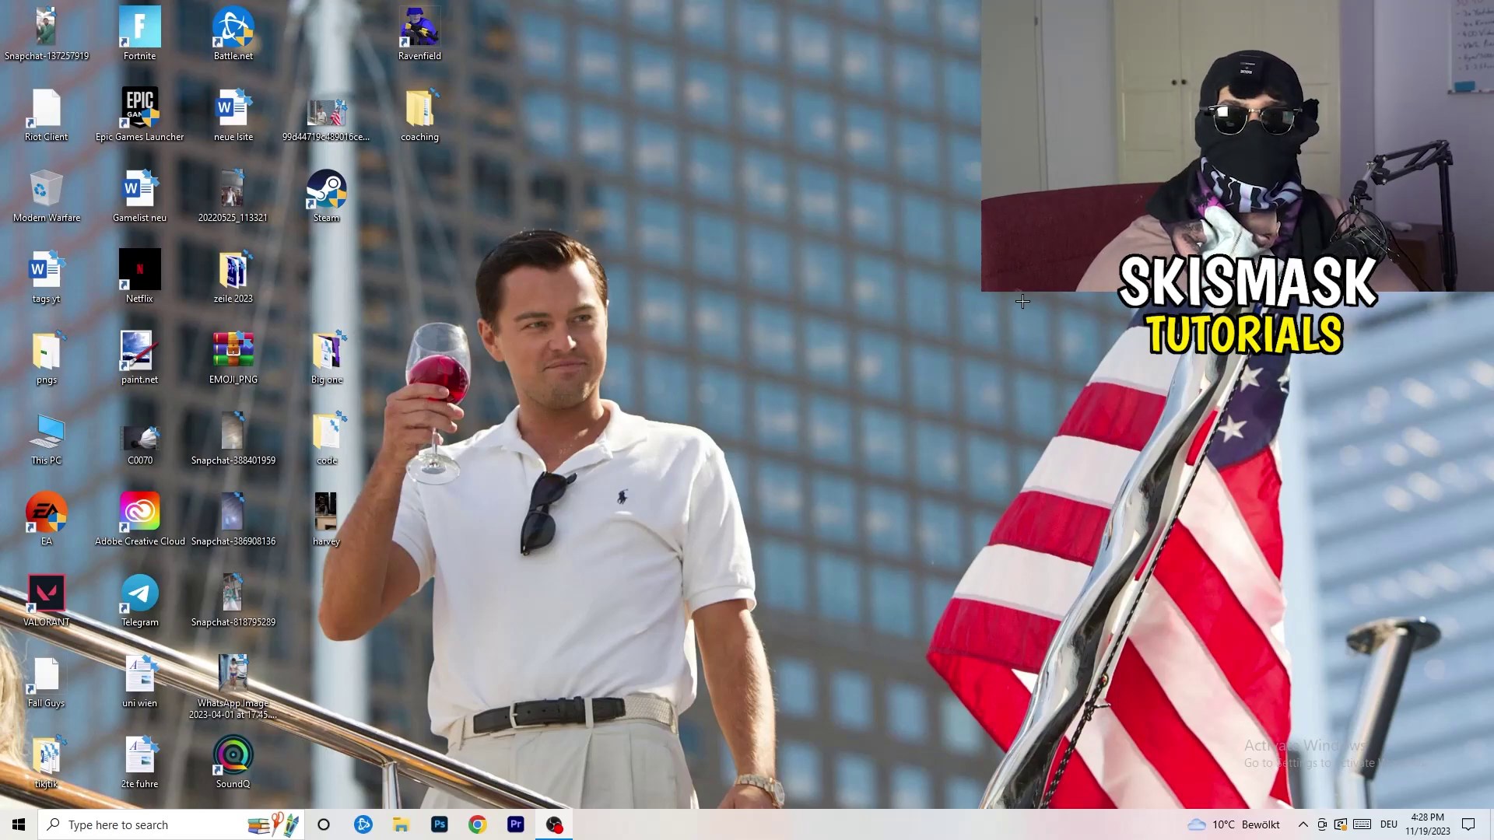
Step: Reopen Settings with Win+I and go to the Update & Security Windows Update page
{"action": "key", "text": "super"}
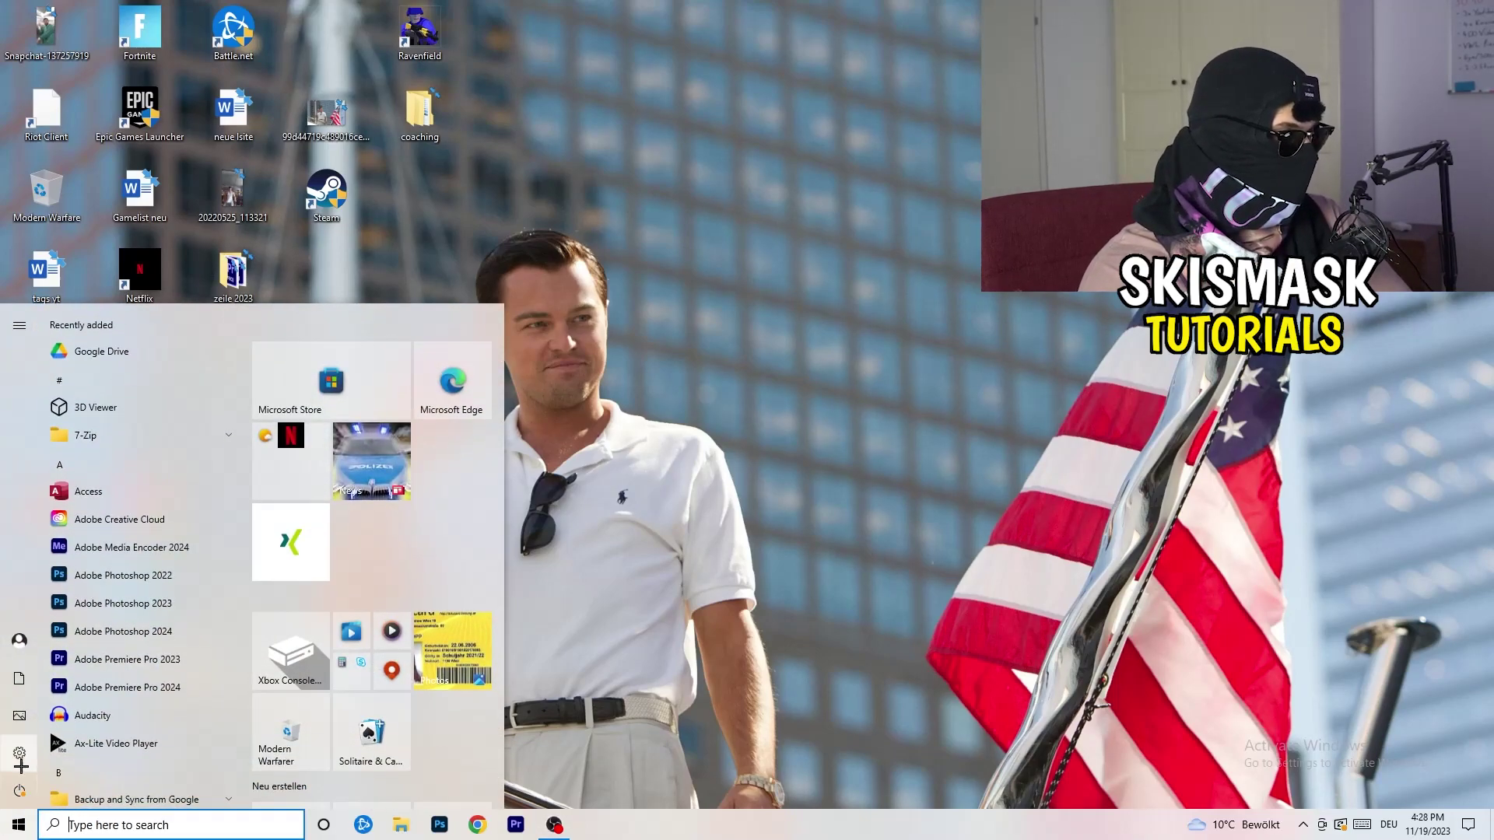
{"action": "key", "text": "super+i"}
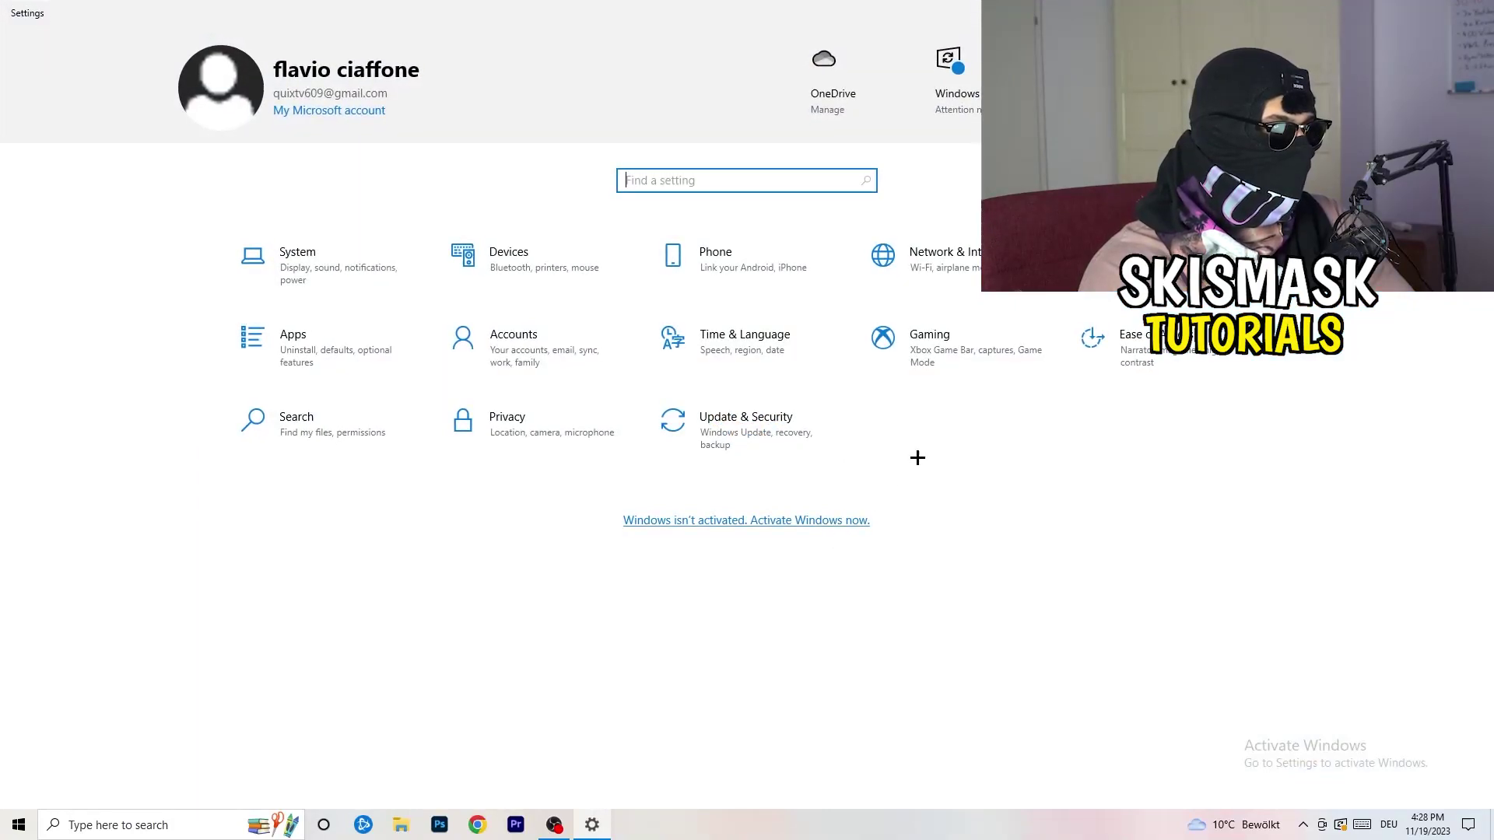
{"action": "left_click", "coordinate": [743, 432]}
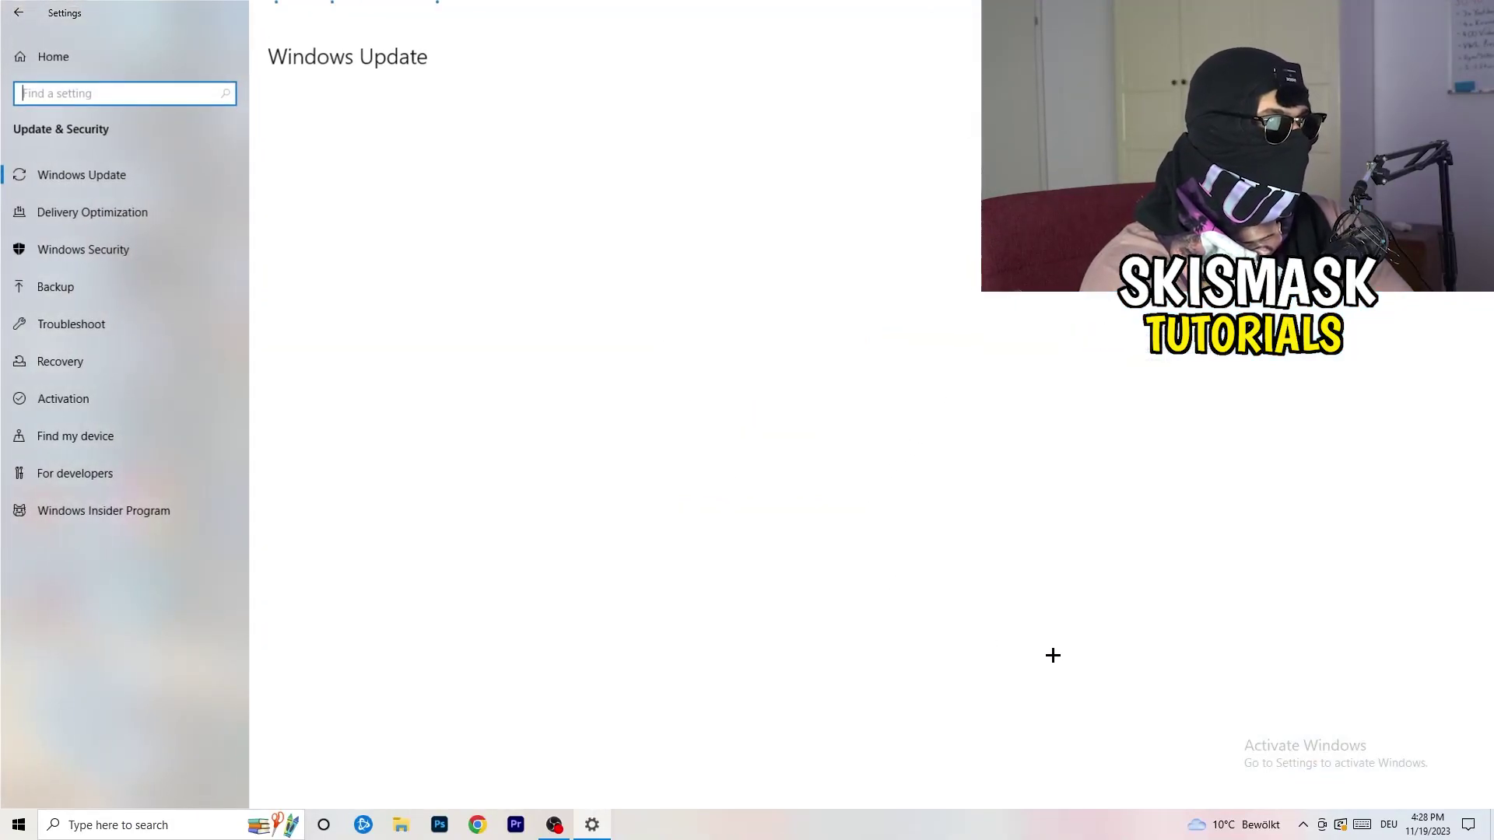